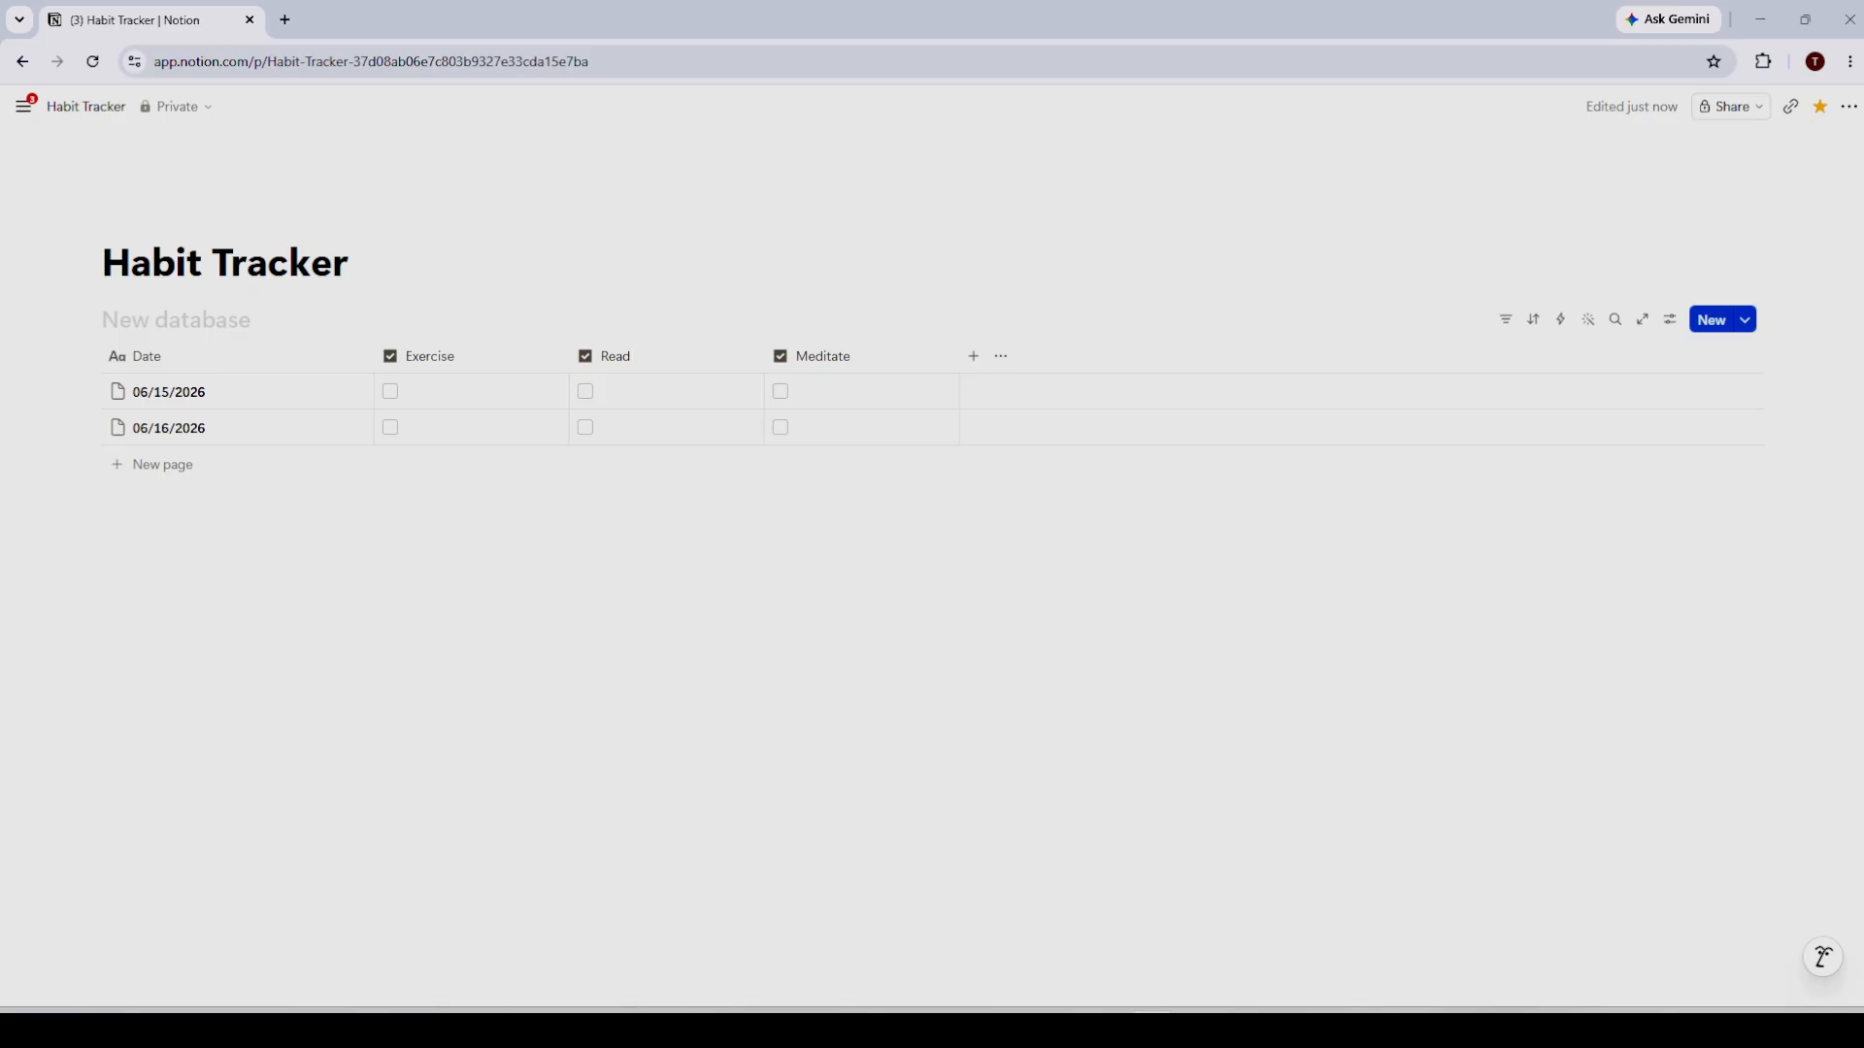
pyautogui.click(323, 556)
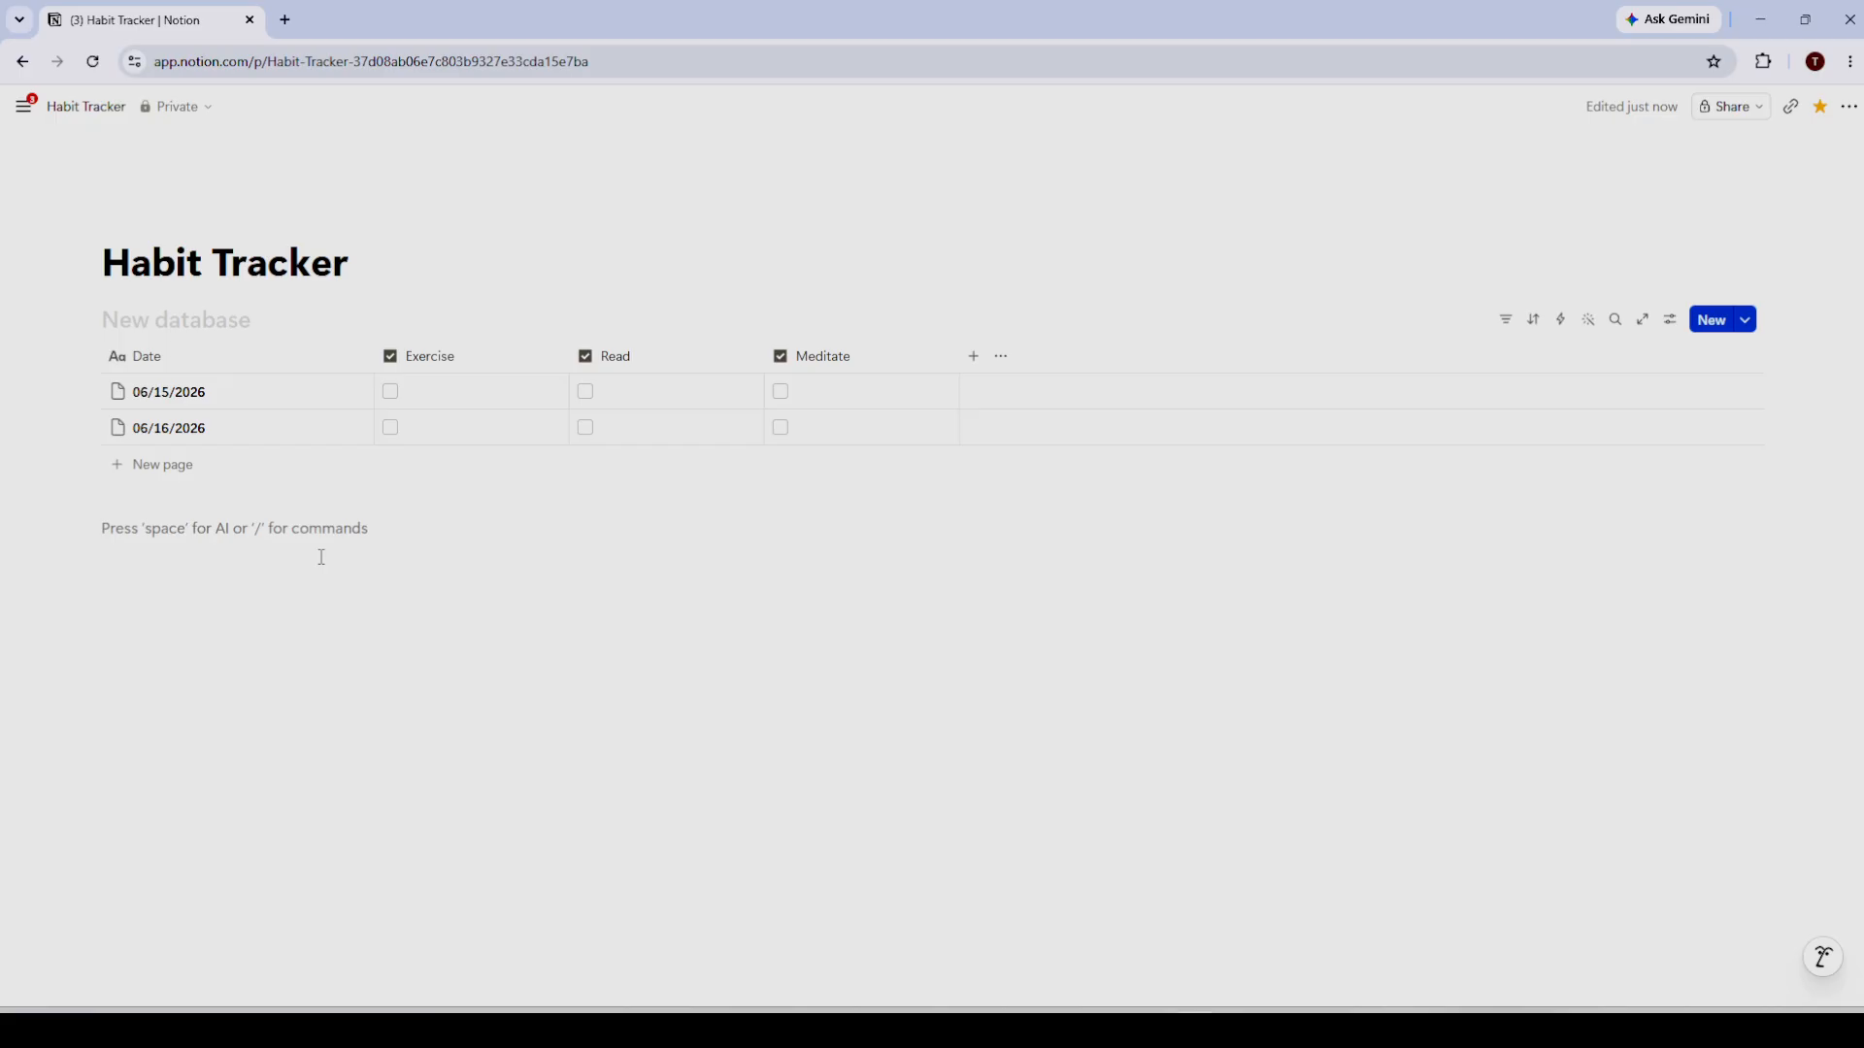
pyautogui.write('/table')
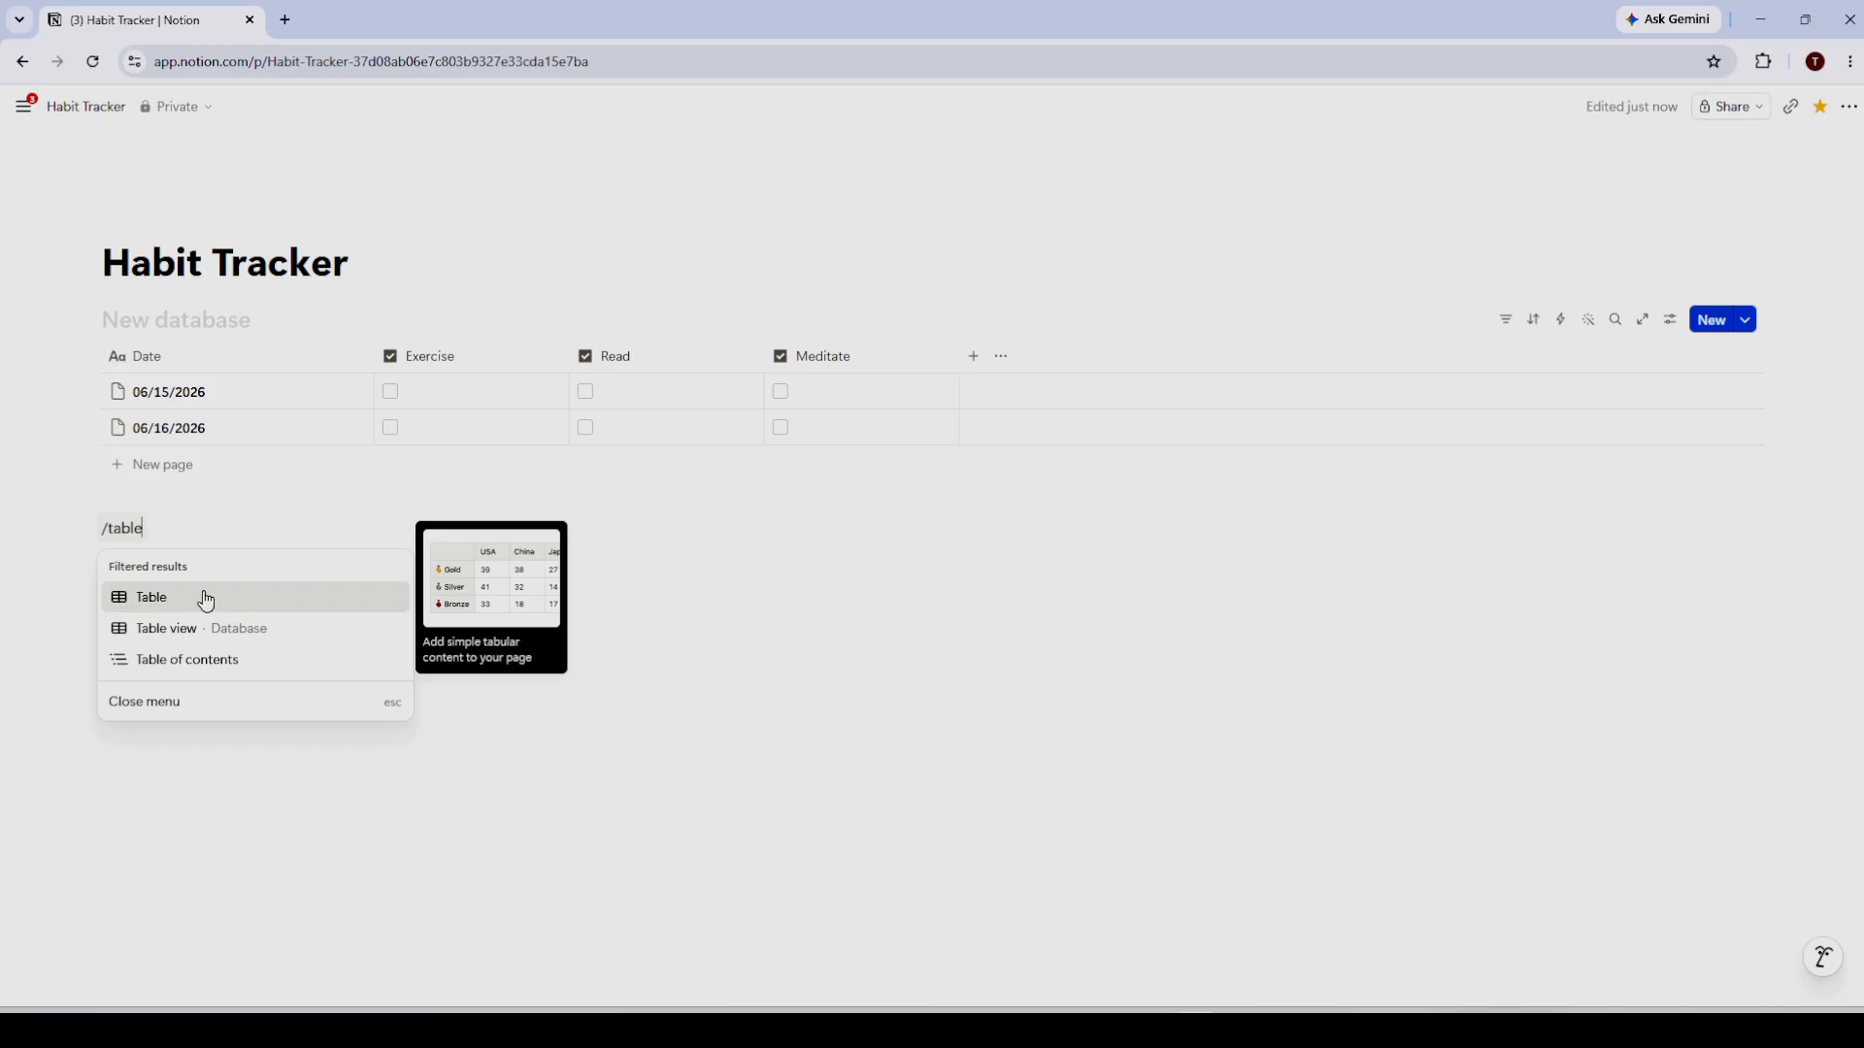
pyautogui.press('BackSpace')
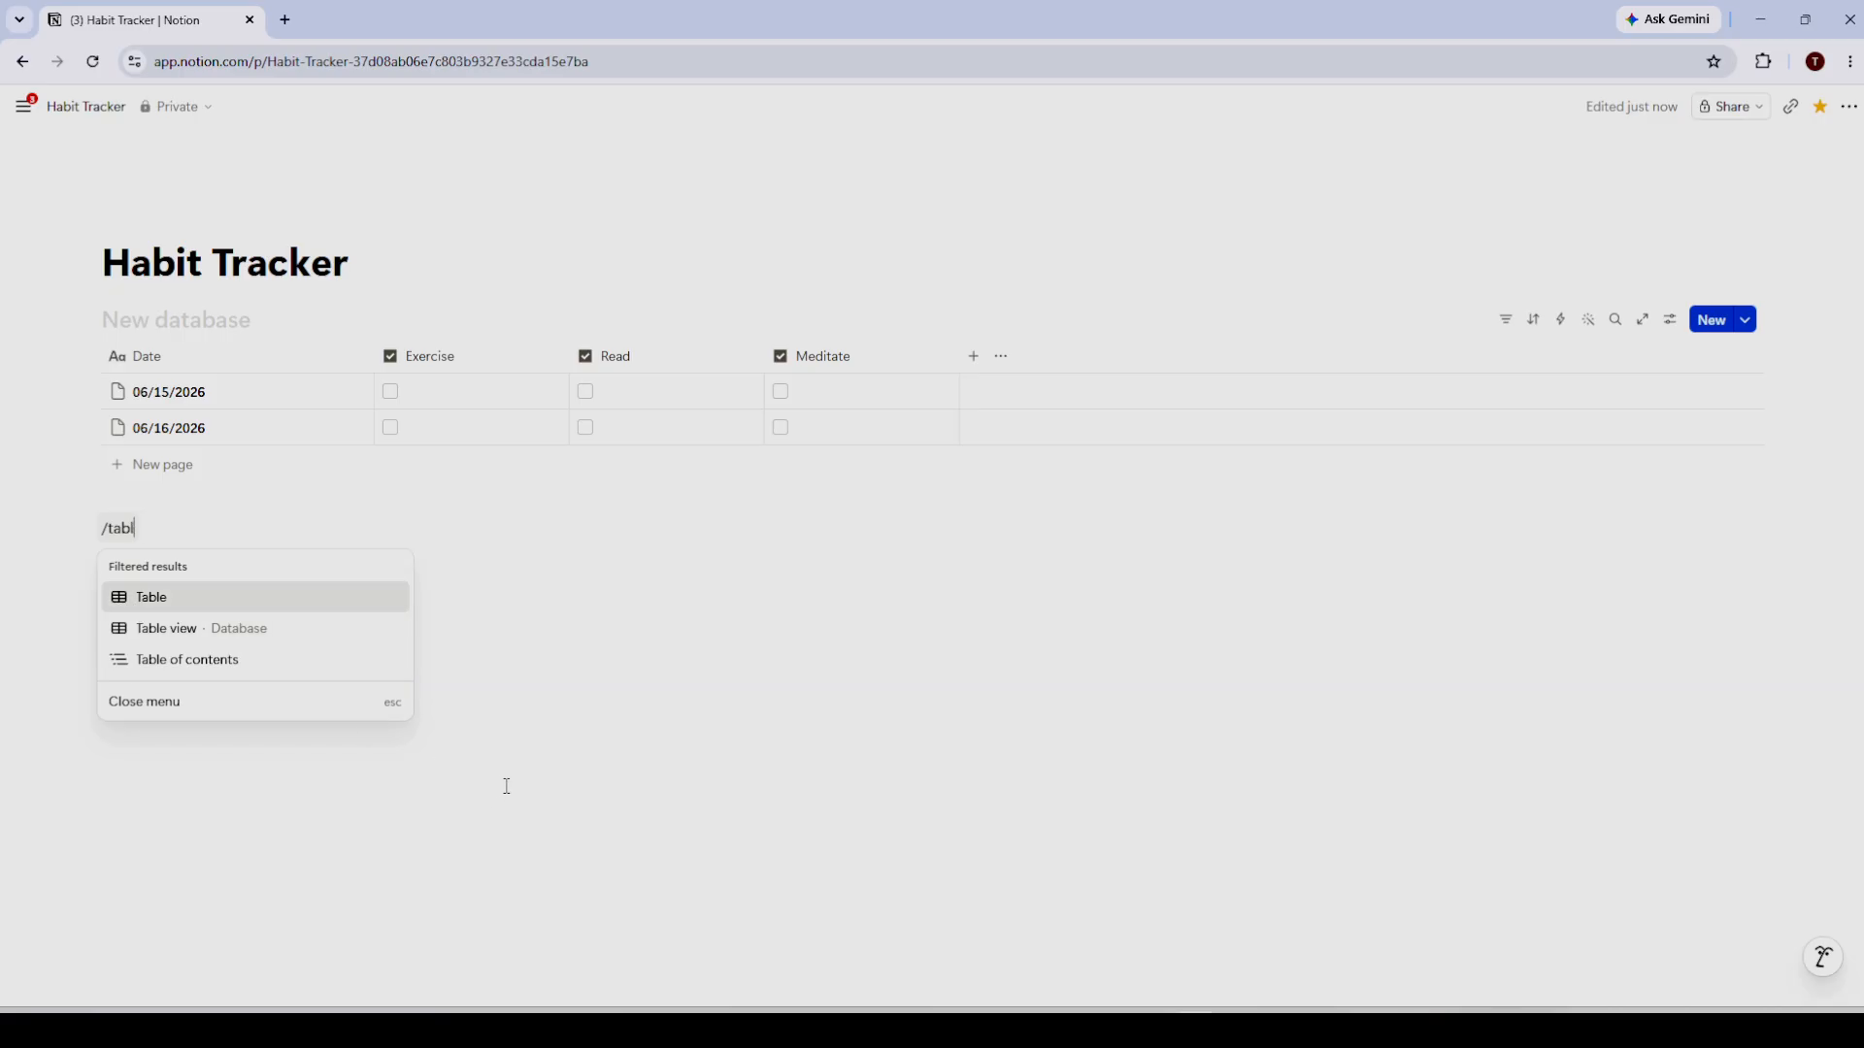
pyautogui.press('BackSpace')
pyautogui.press('BackSpace')
pyautogui.press('BackSpace')
pyautogui.press('BackSpace')
pyautogui.press('BackSpace')
pyautogui.press('BackSpace')
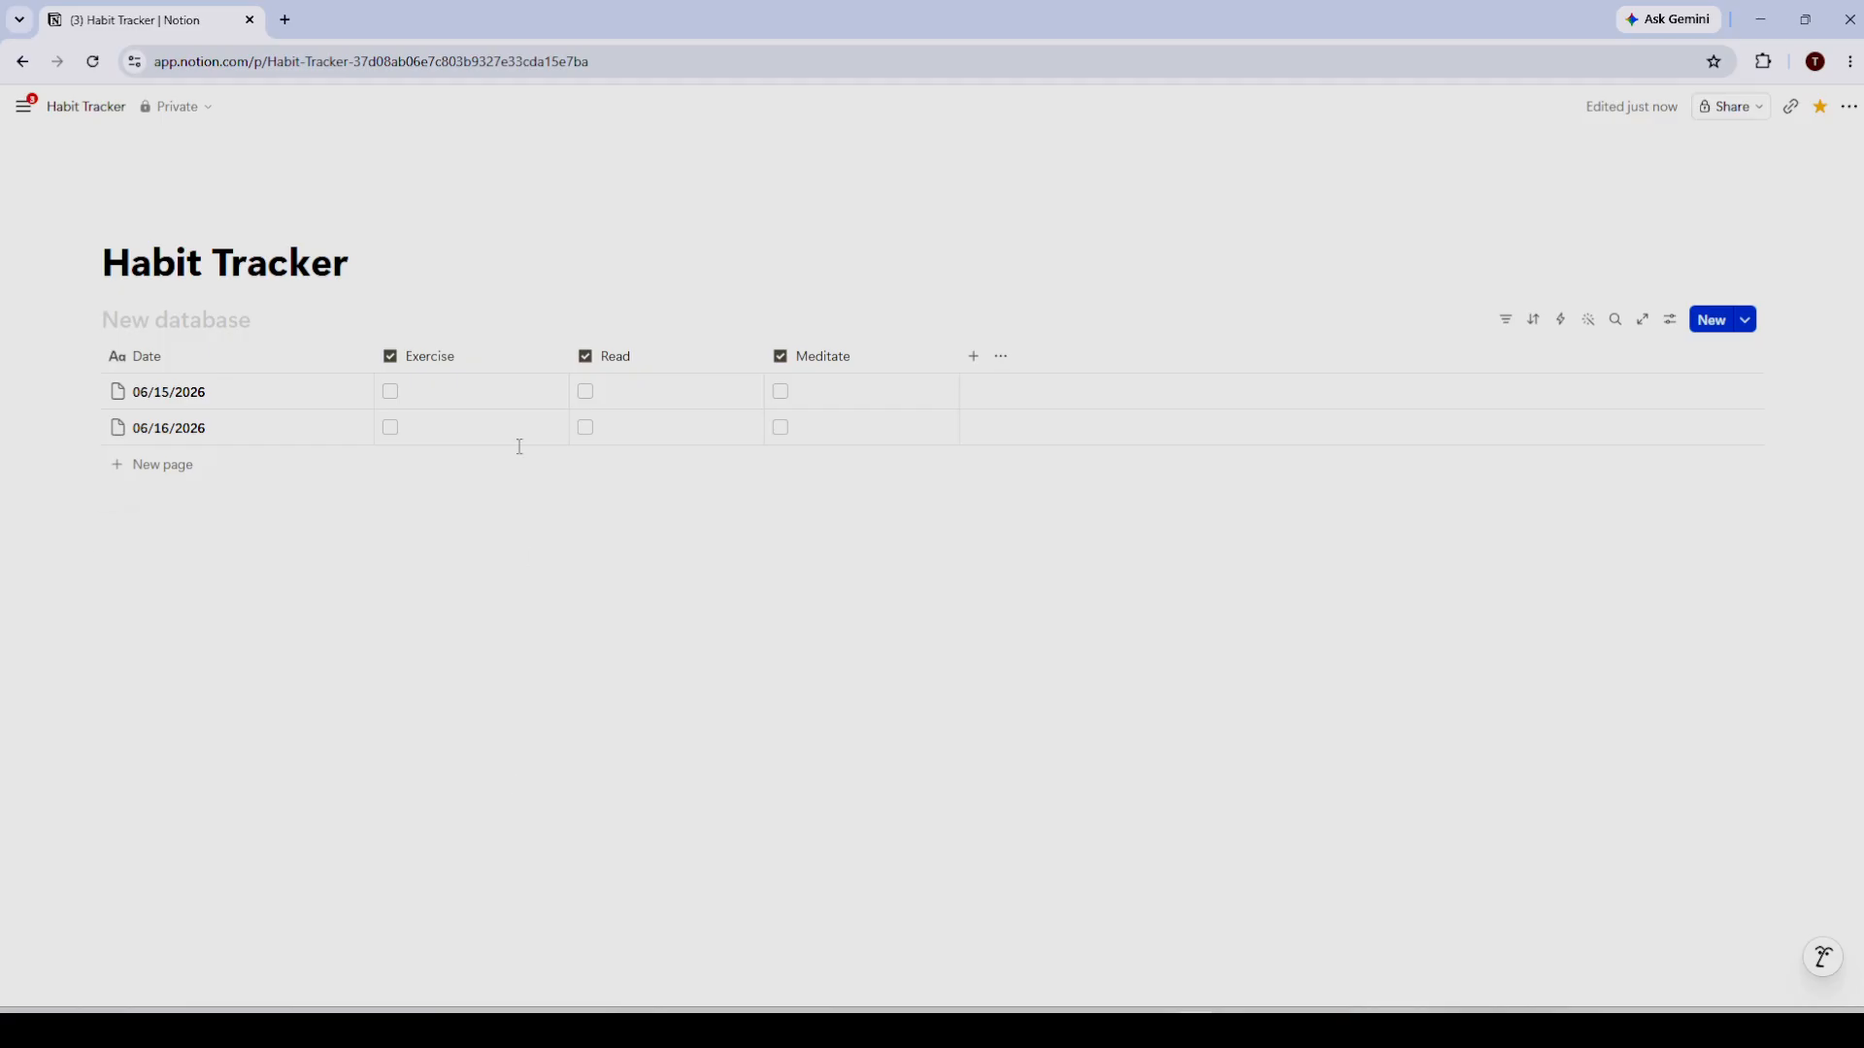
pyautogui.click(731, 629)
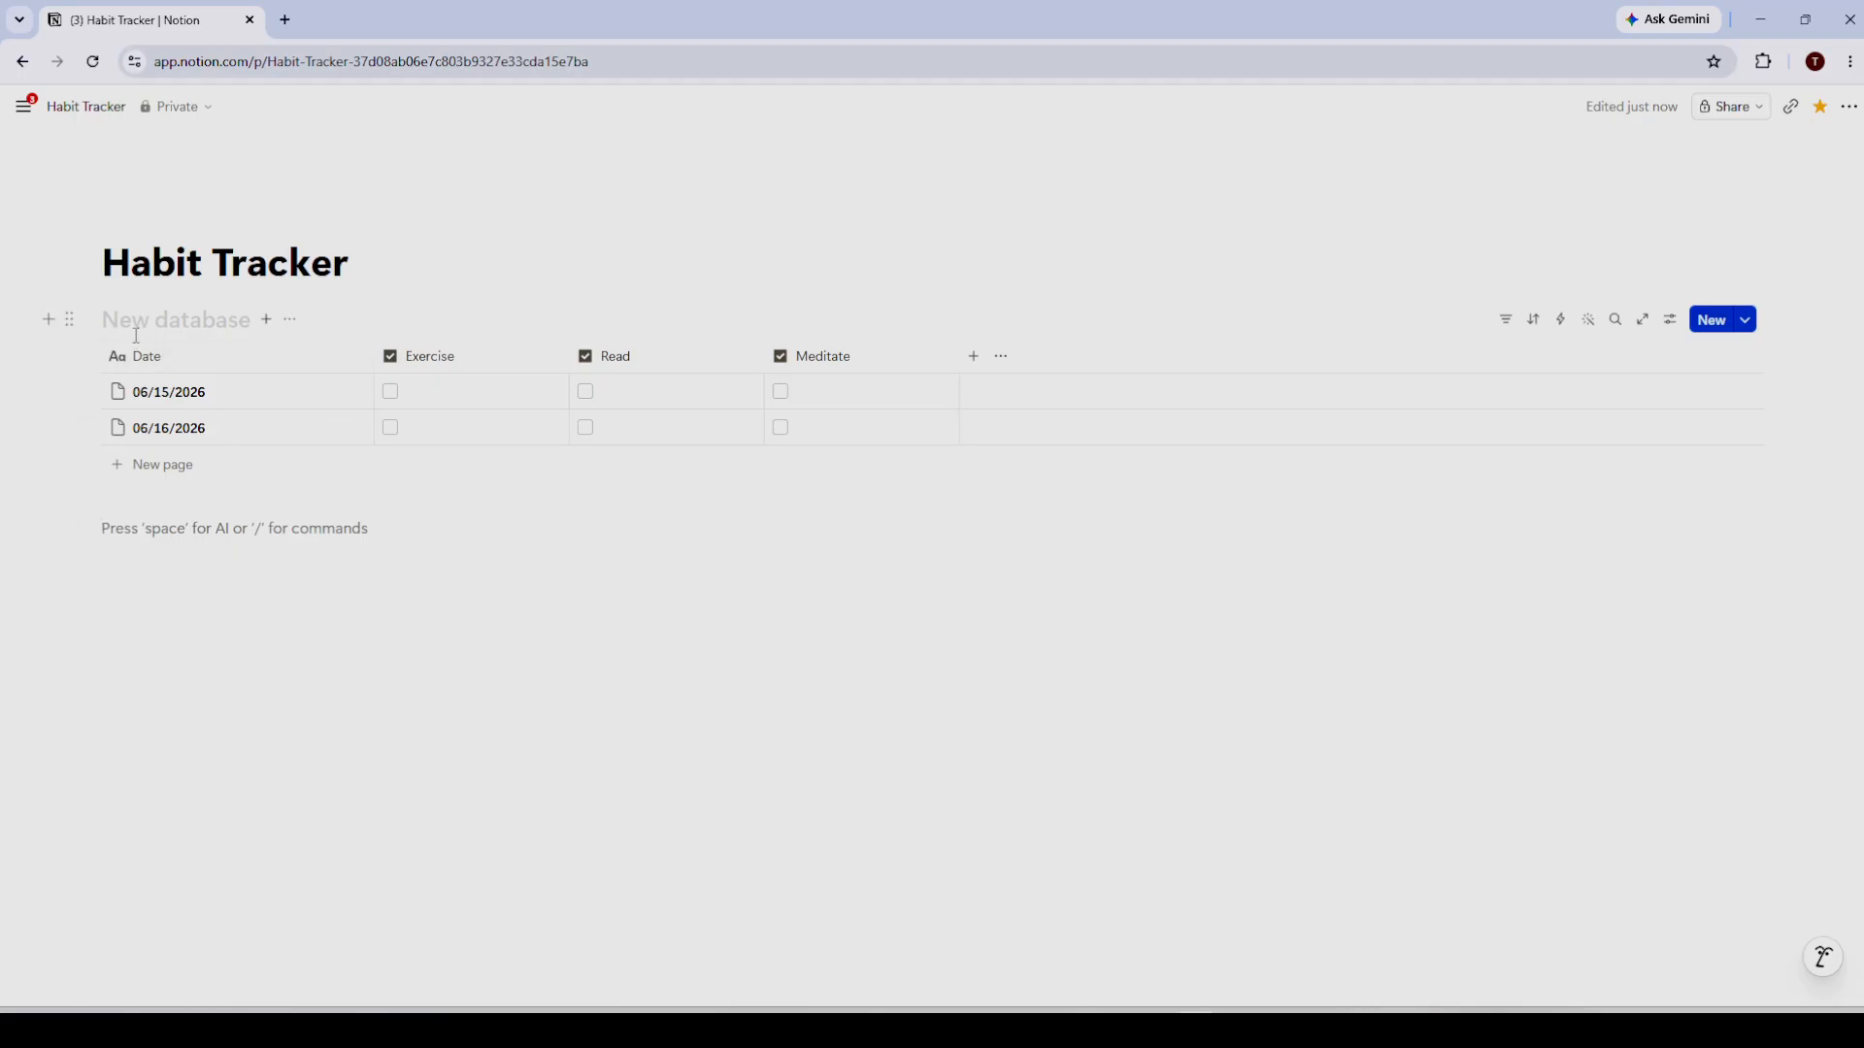
pyautogui.click(192, 372)
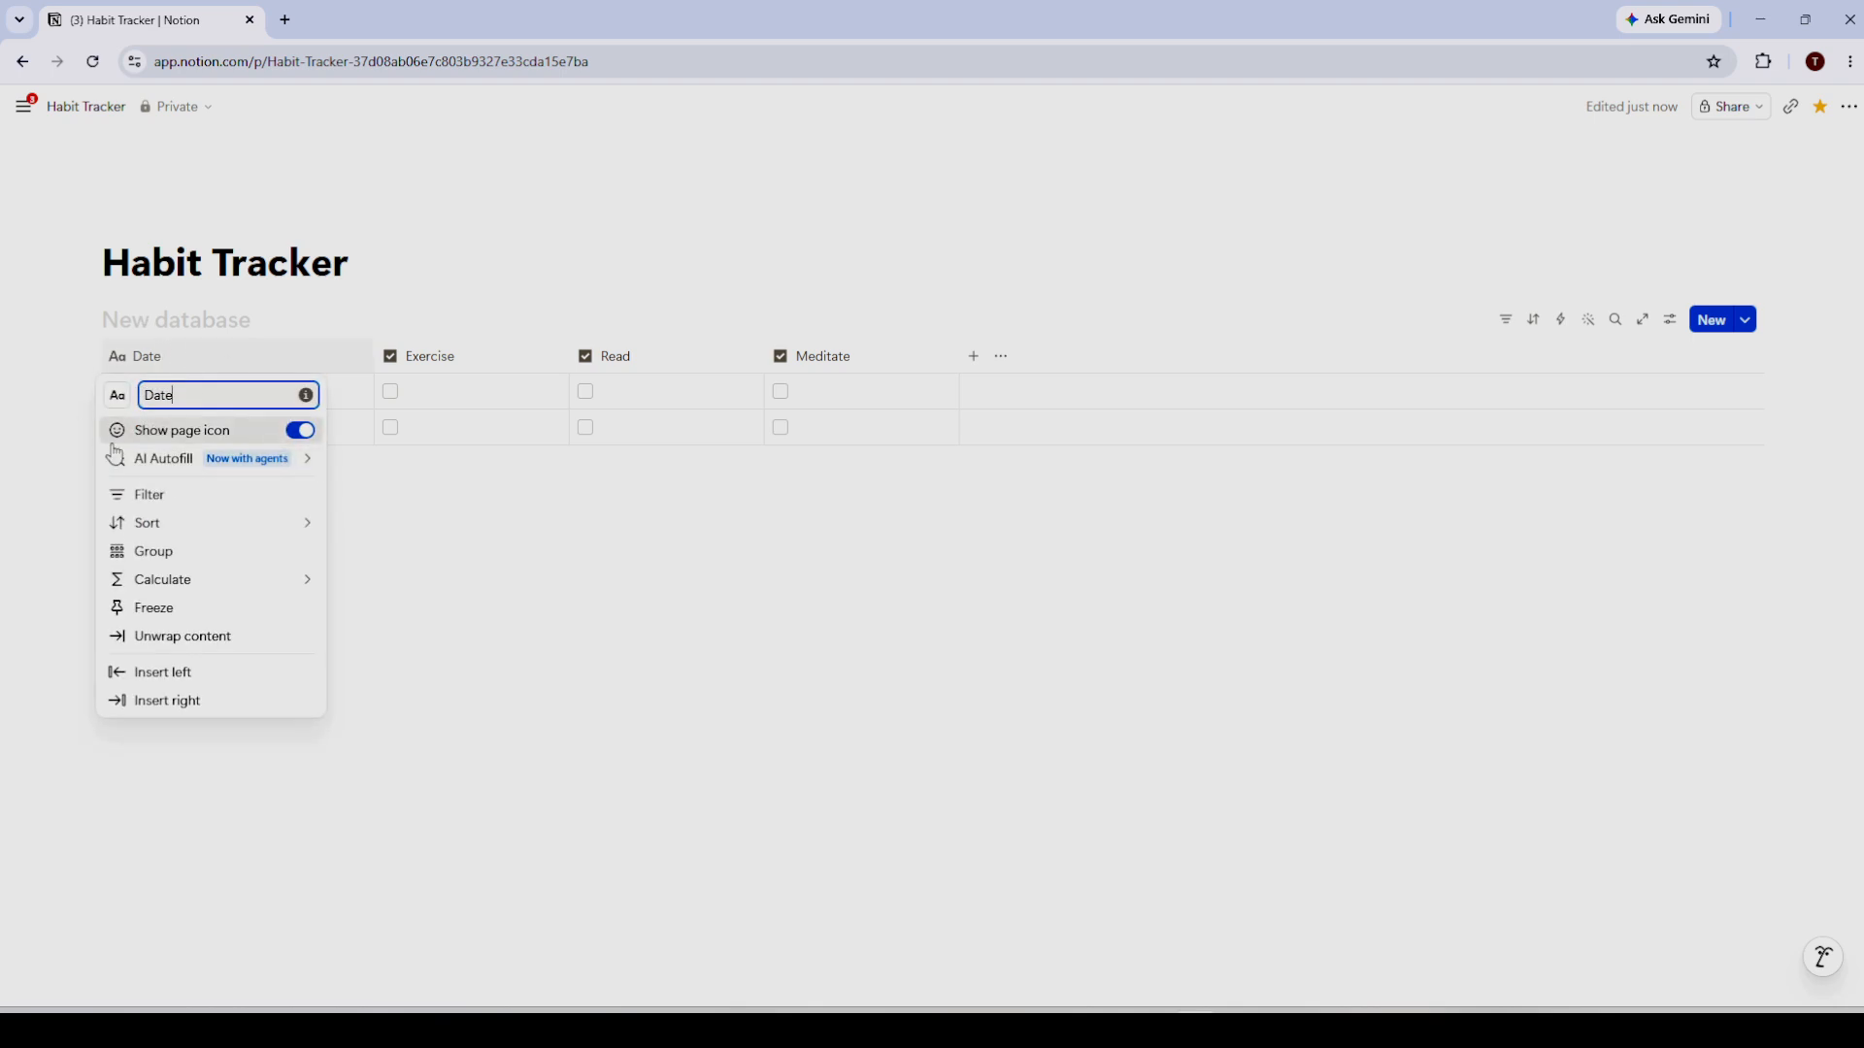
pyautogui.click(592, 737)
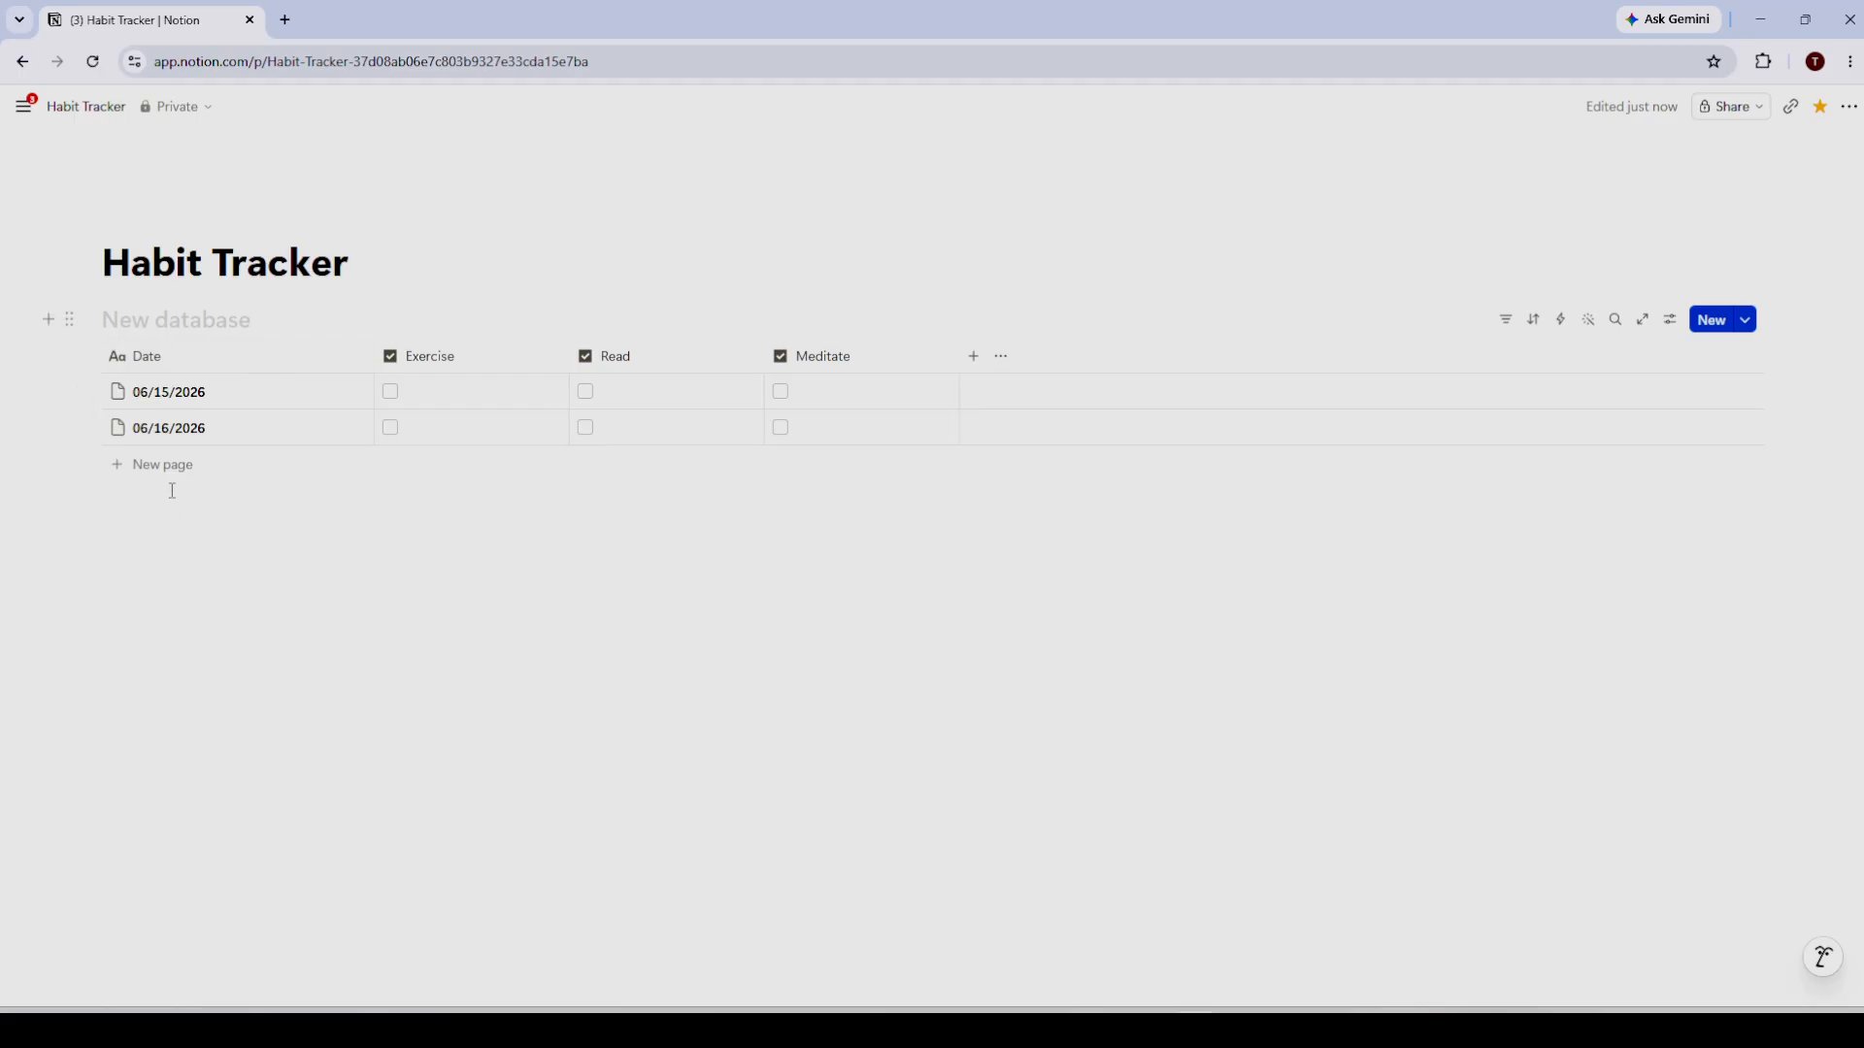
pyautogui.click(973, 359)
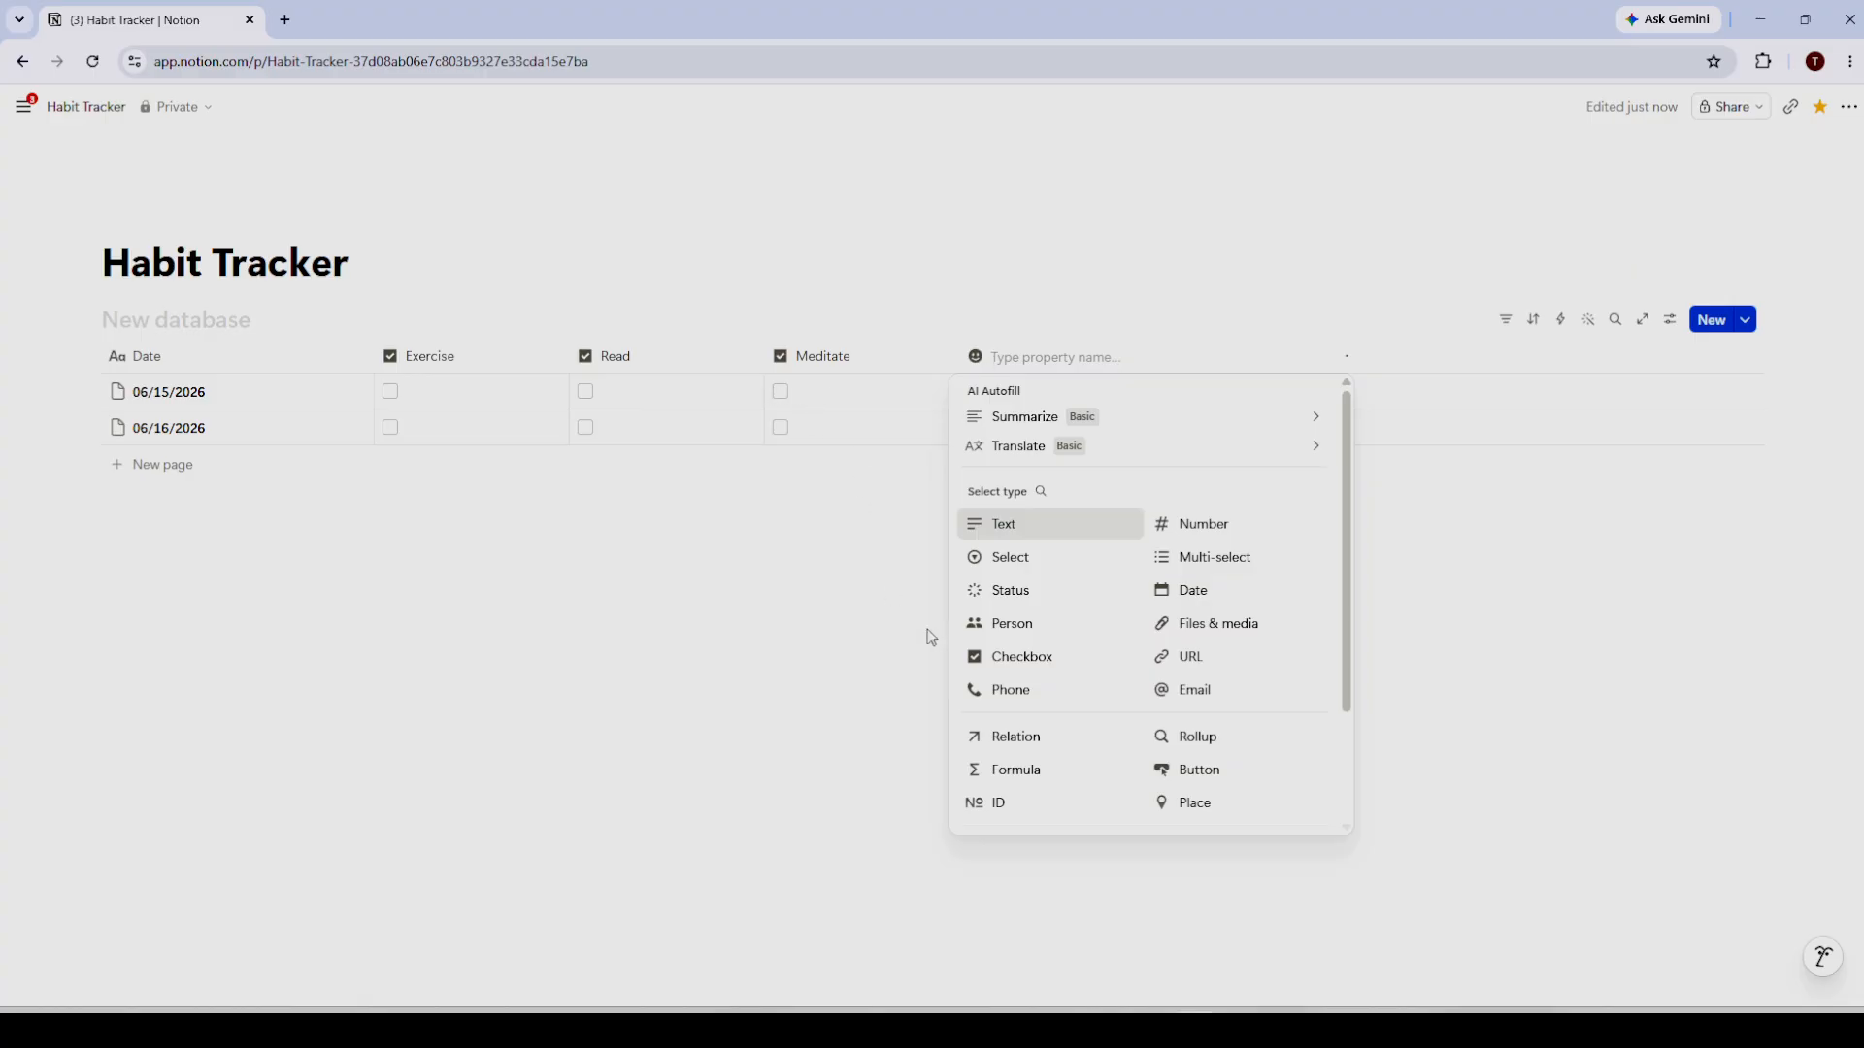
pyautogui.click(739, 753)
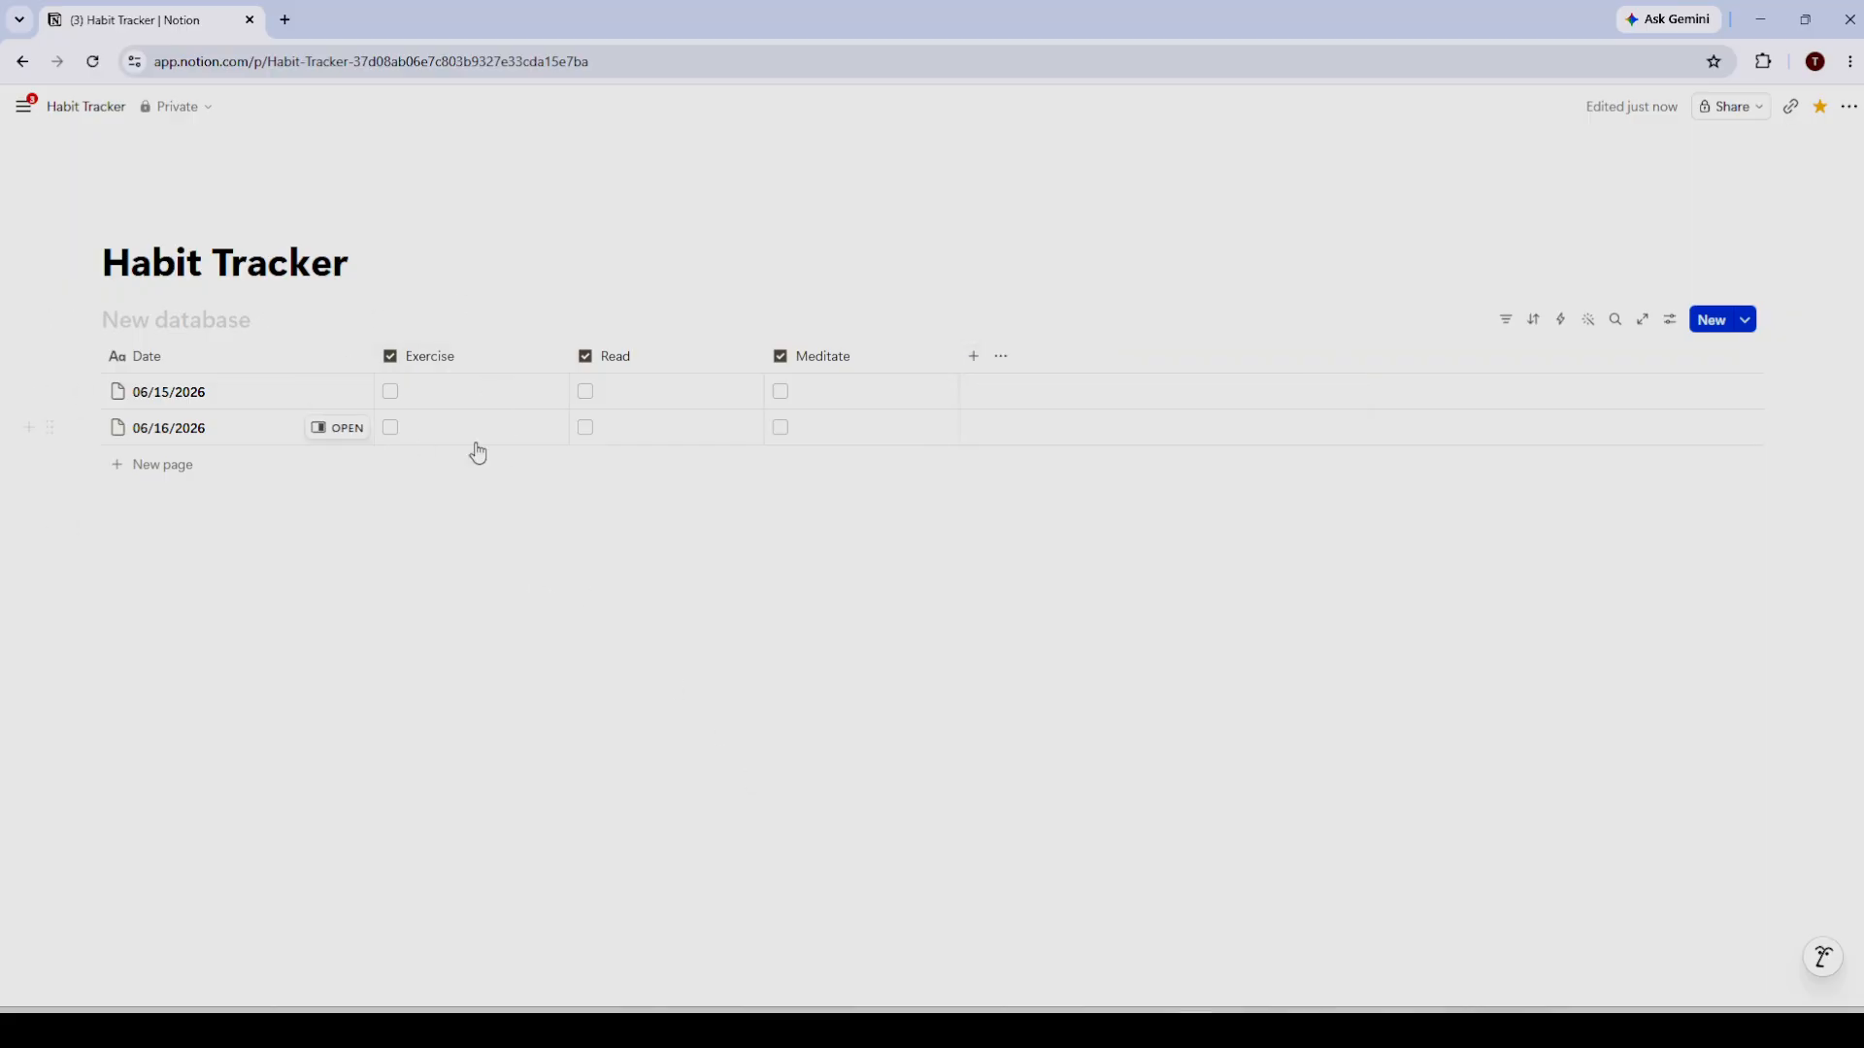
# Tick the Exercise, Meditate and Read checkboxes of the 06/15/2026 entry and clear them again
pyautogui.click(391, 392)
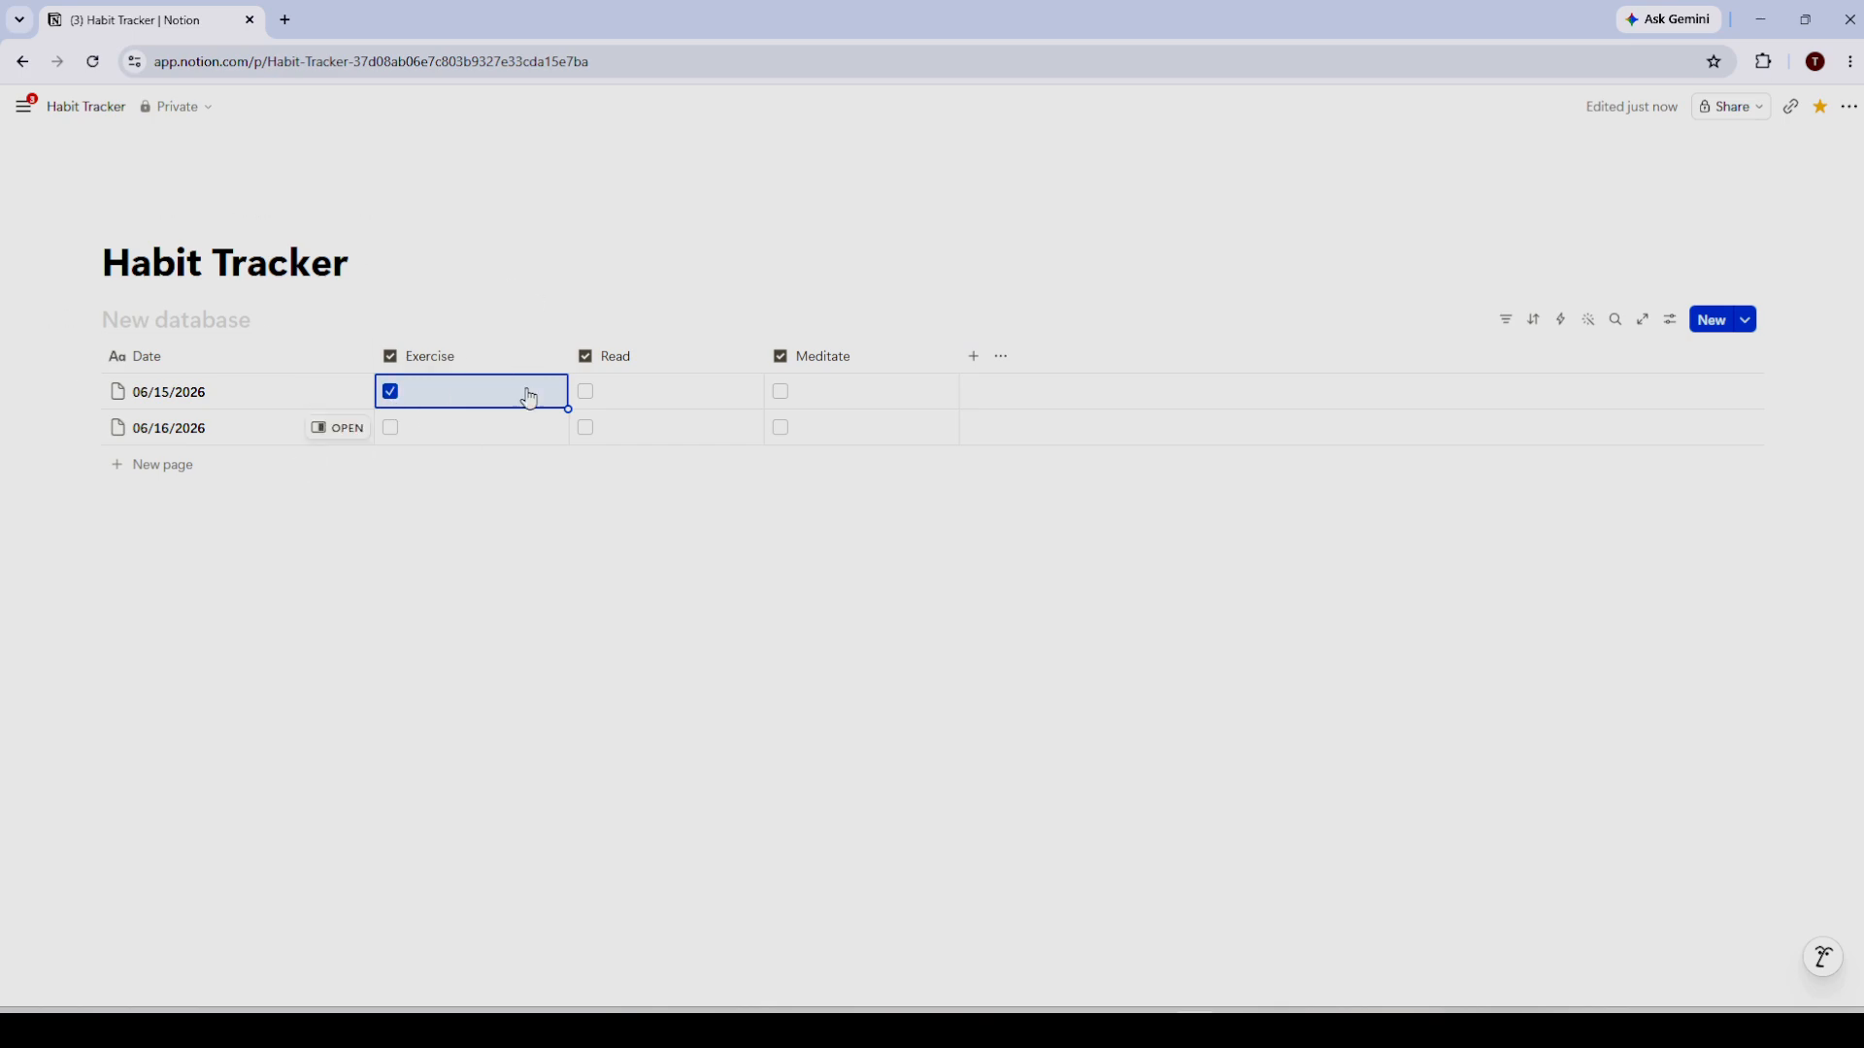
pyautogui.click(391, 392)
pyautogui.click(557, 574)
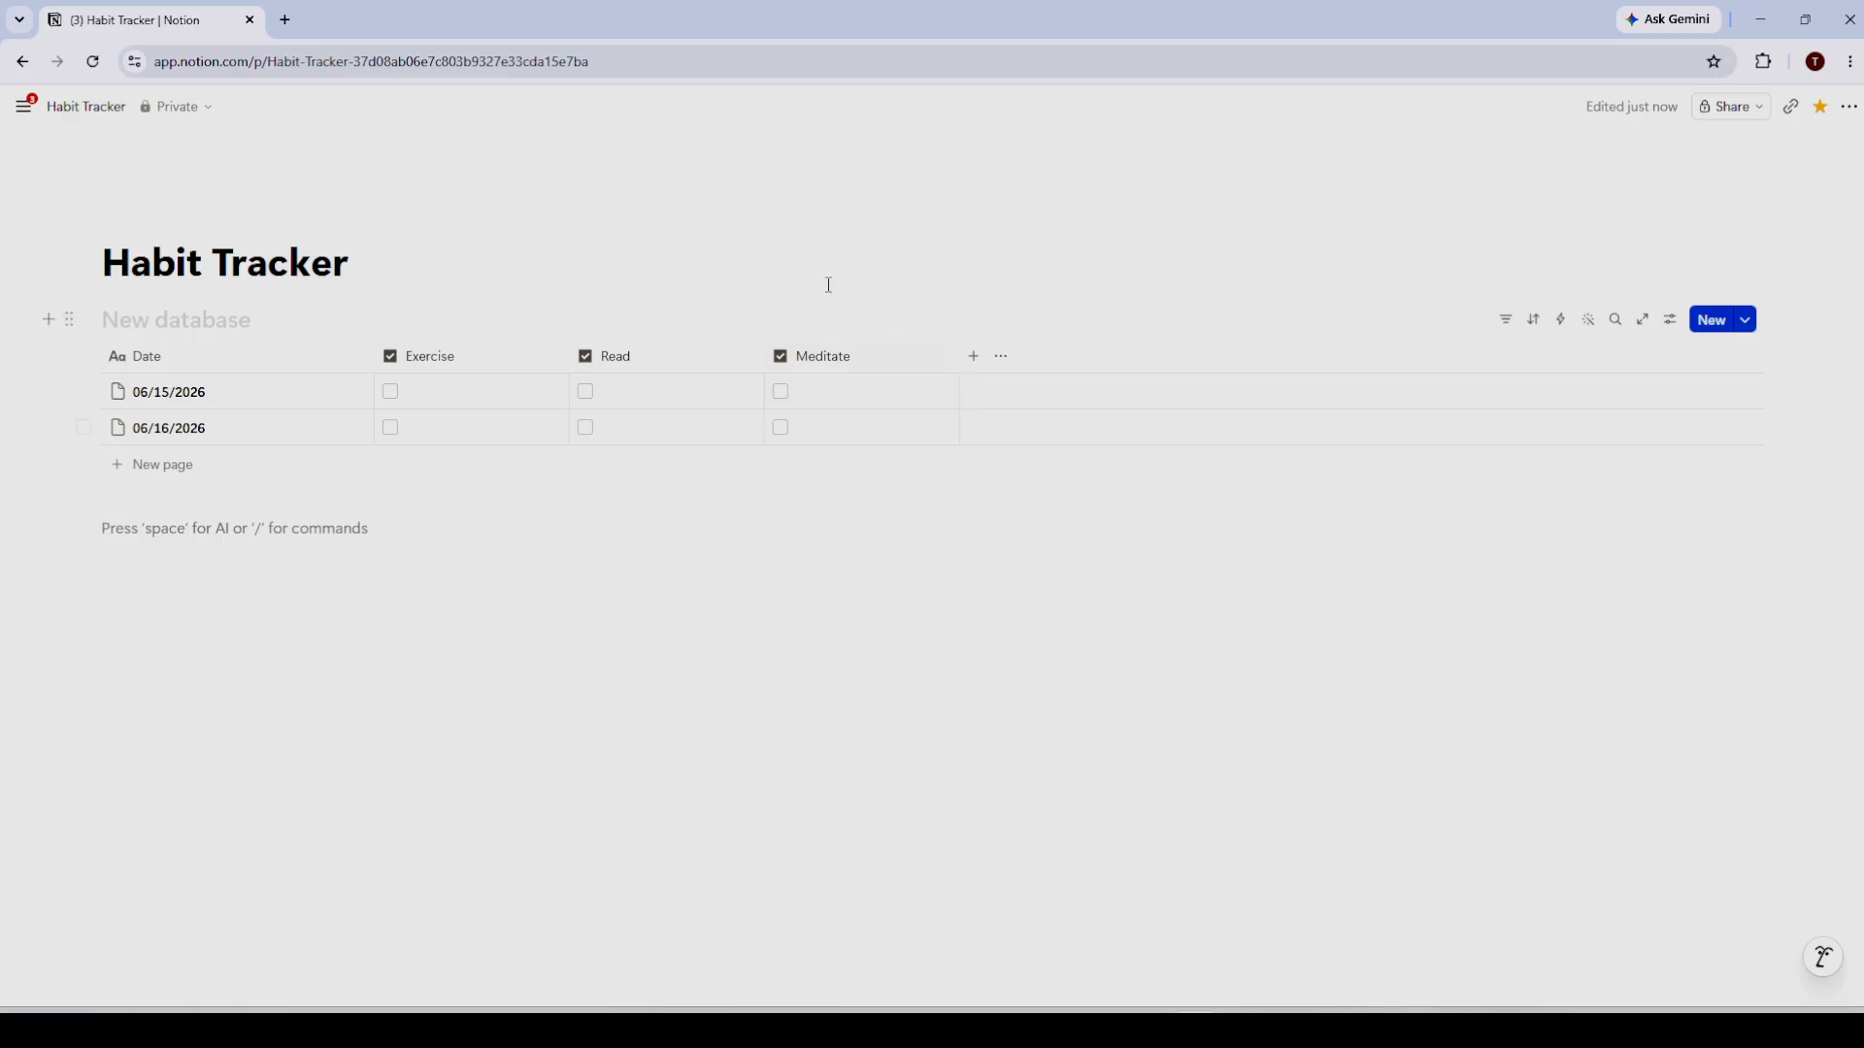
pyautogui.click(782, 392)
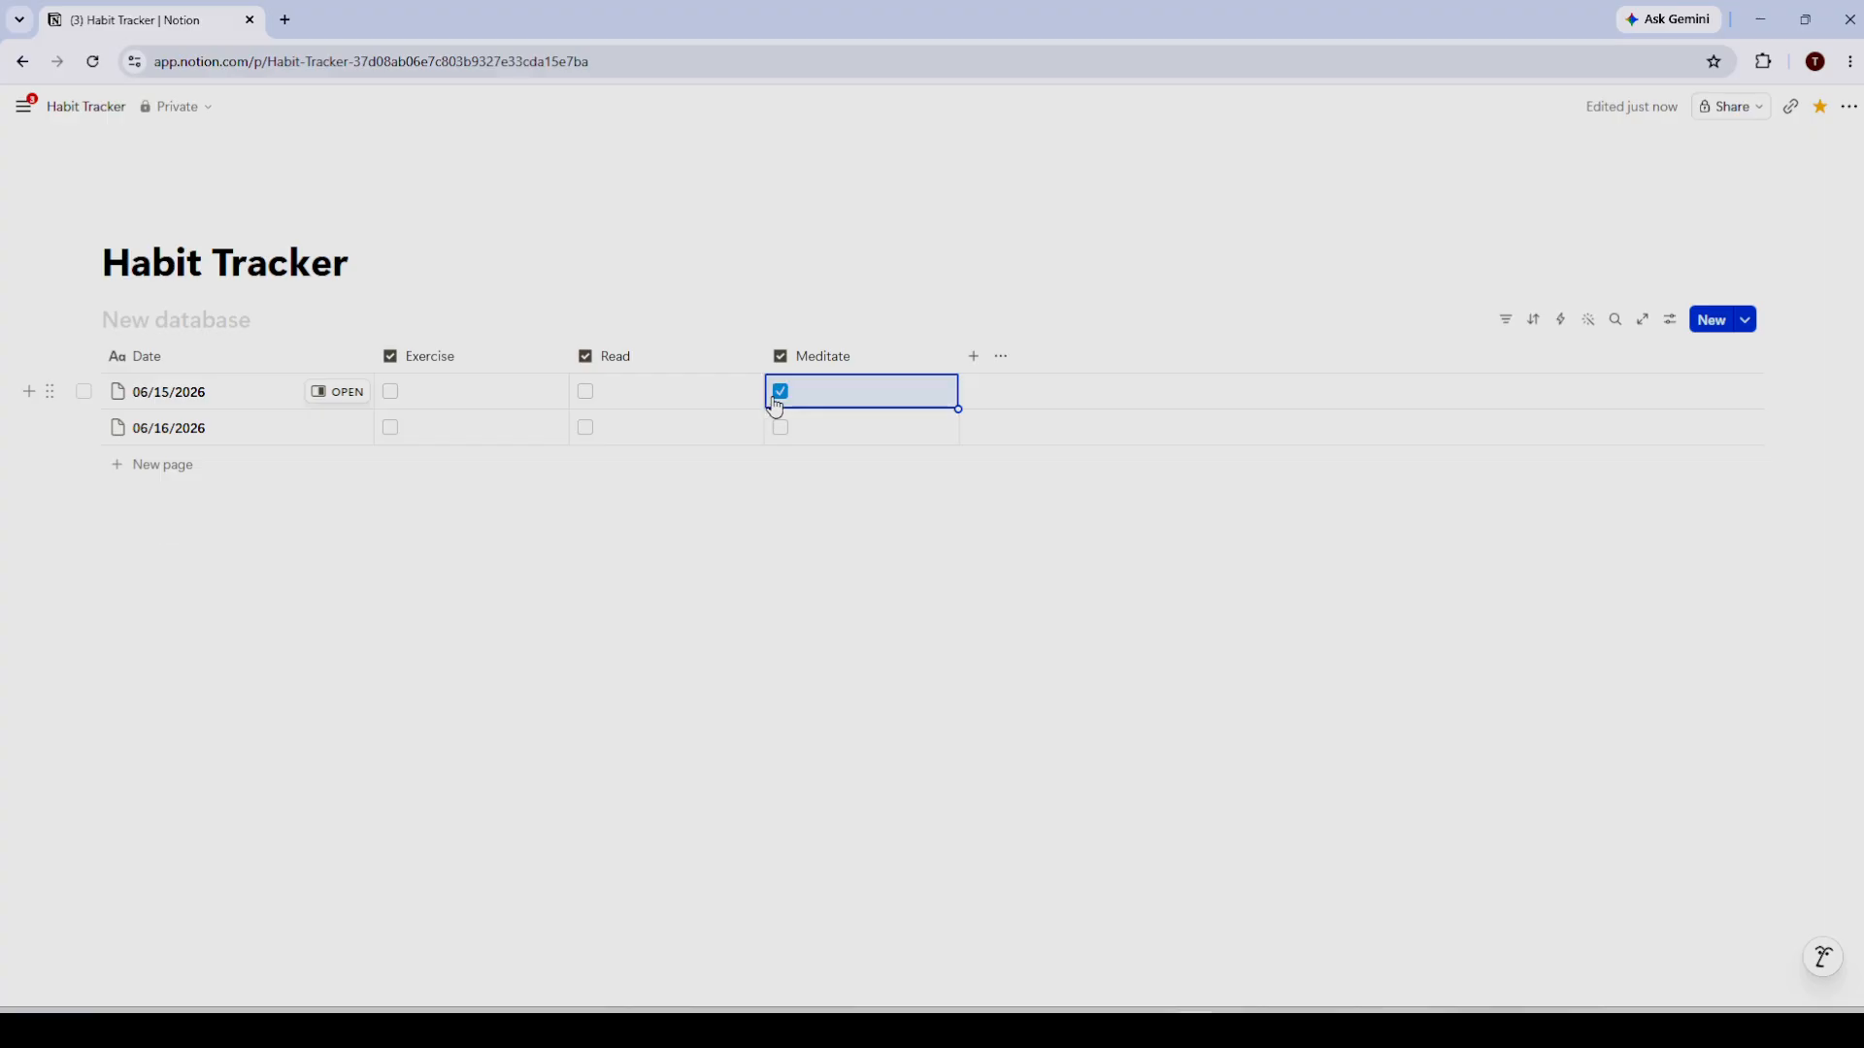
pyautogui.click(581, 404)
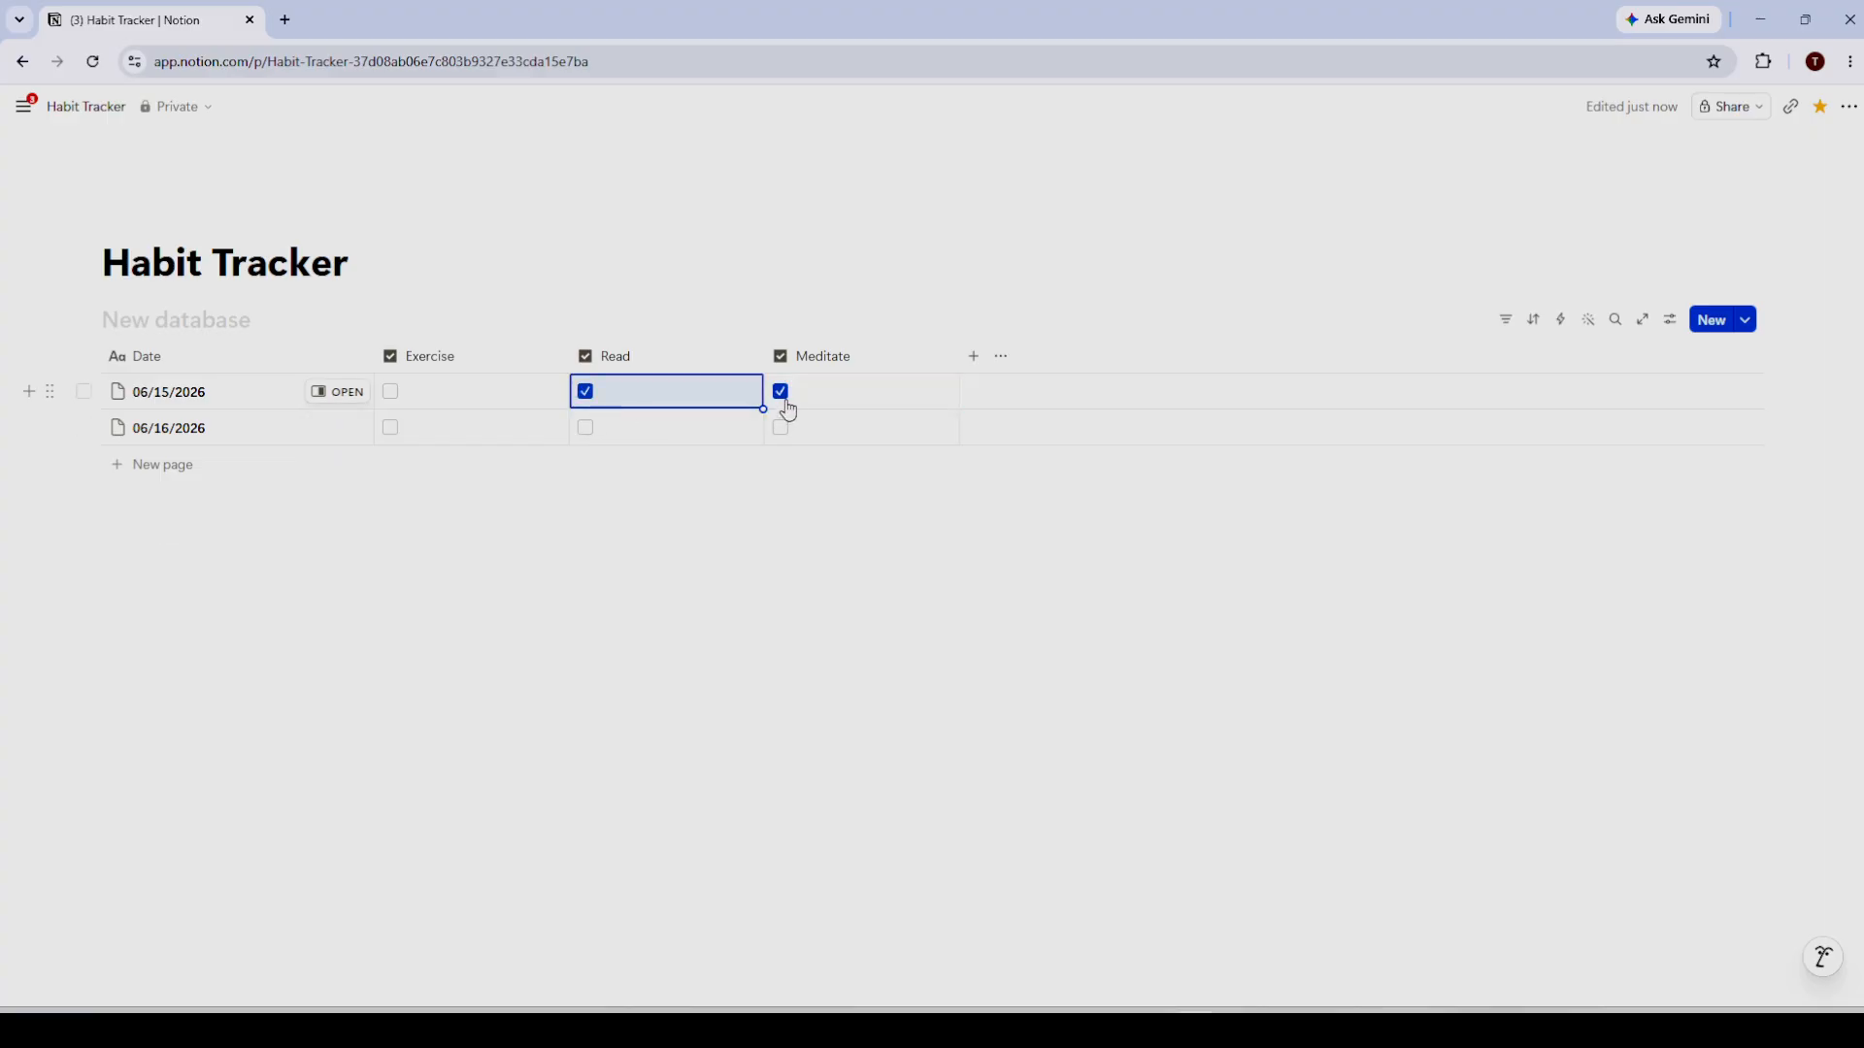
pyautogui.click(784, 406)
pyautogui.click(586, 398)
pyautogui.click(570, 685)
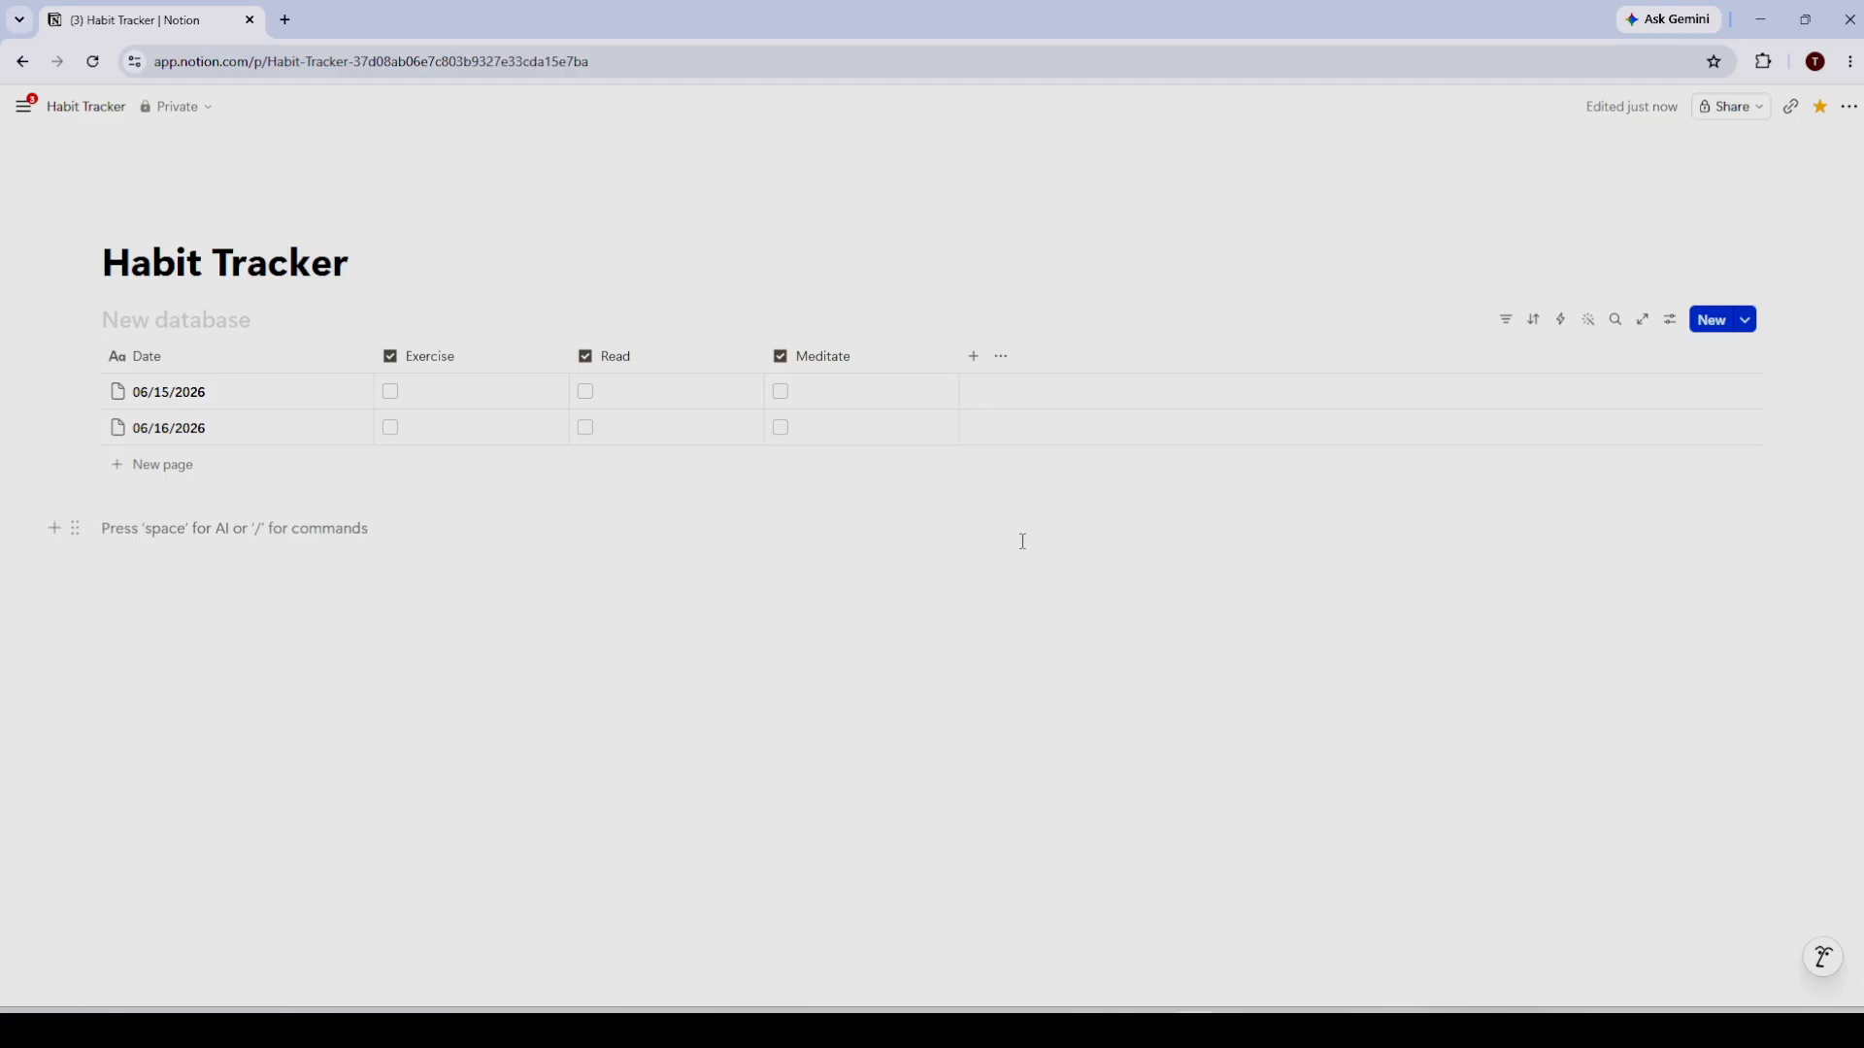
# Create a new page template for the habit database and title it New Day
pyautogui.click(1746, 321)
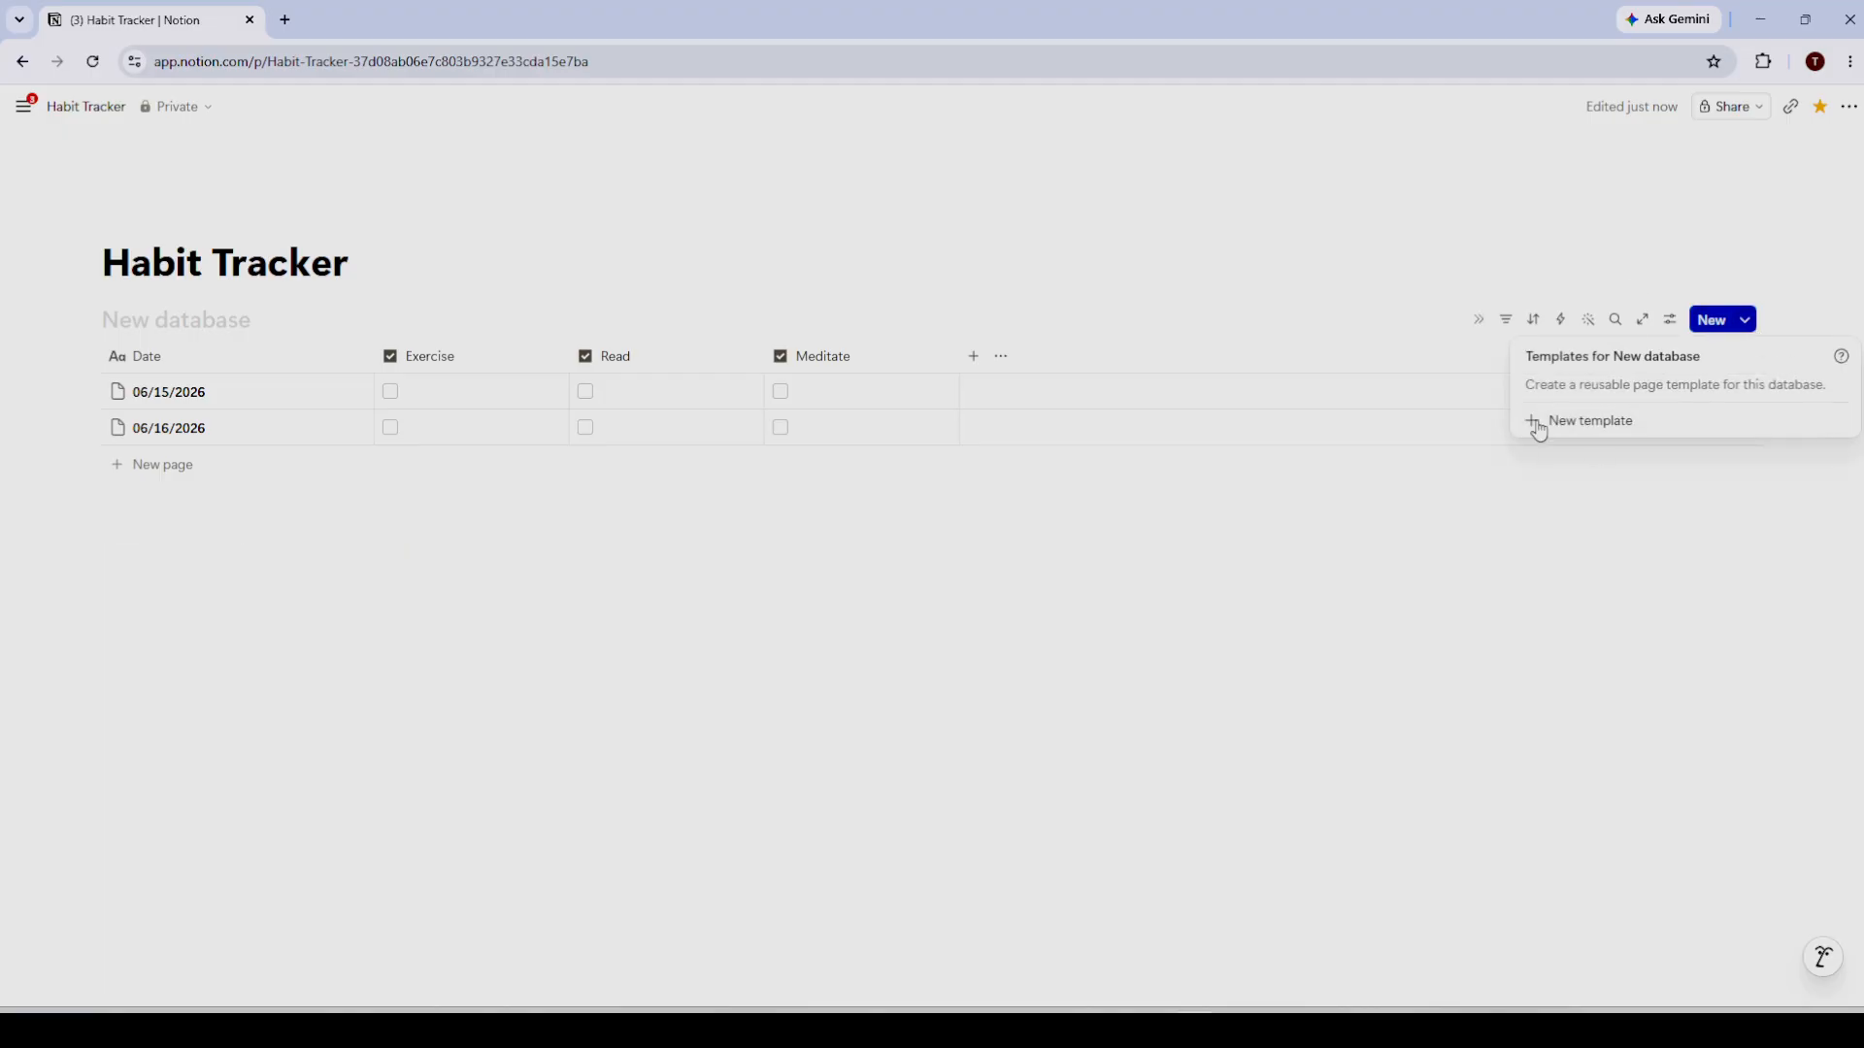
pyautogui.click(1608, 427)
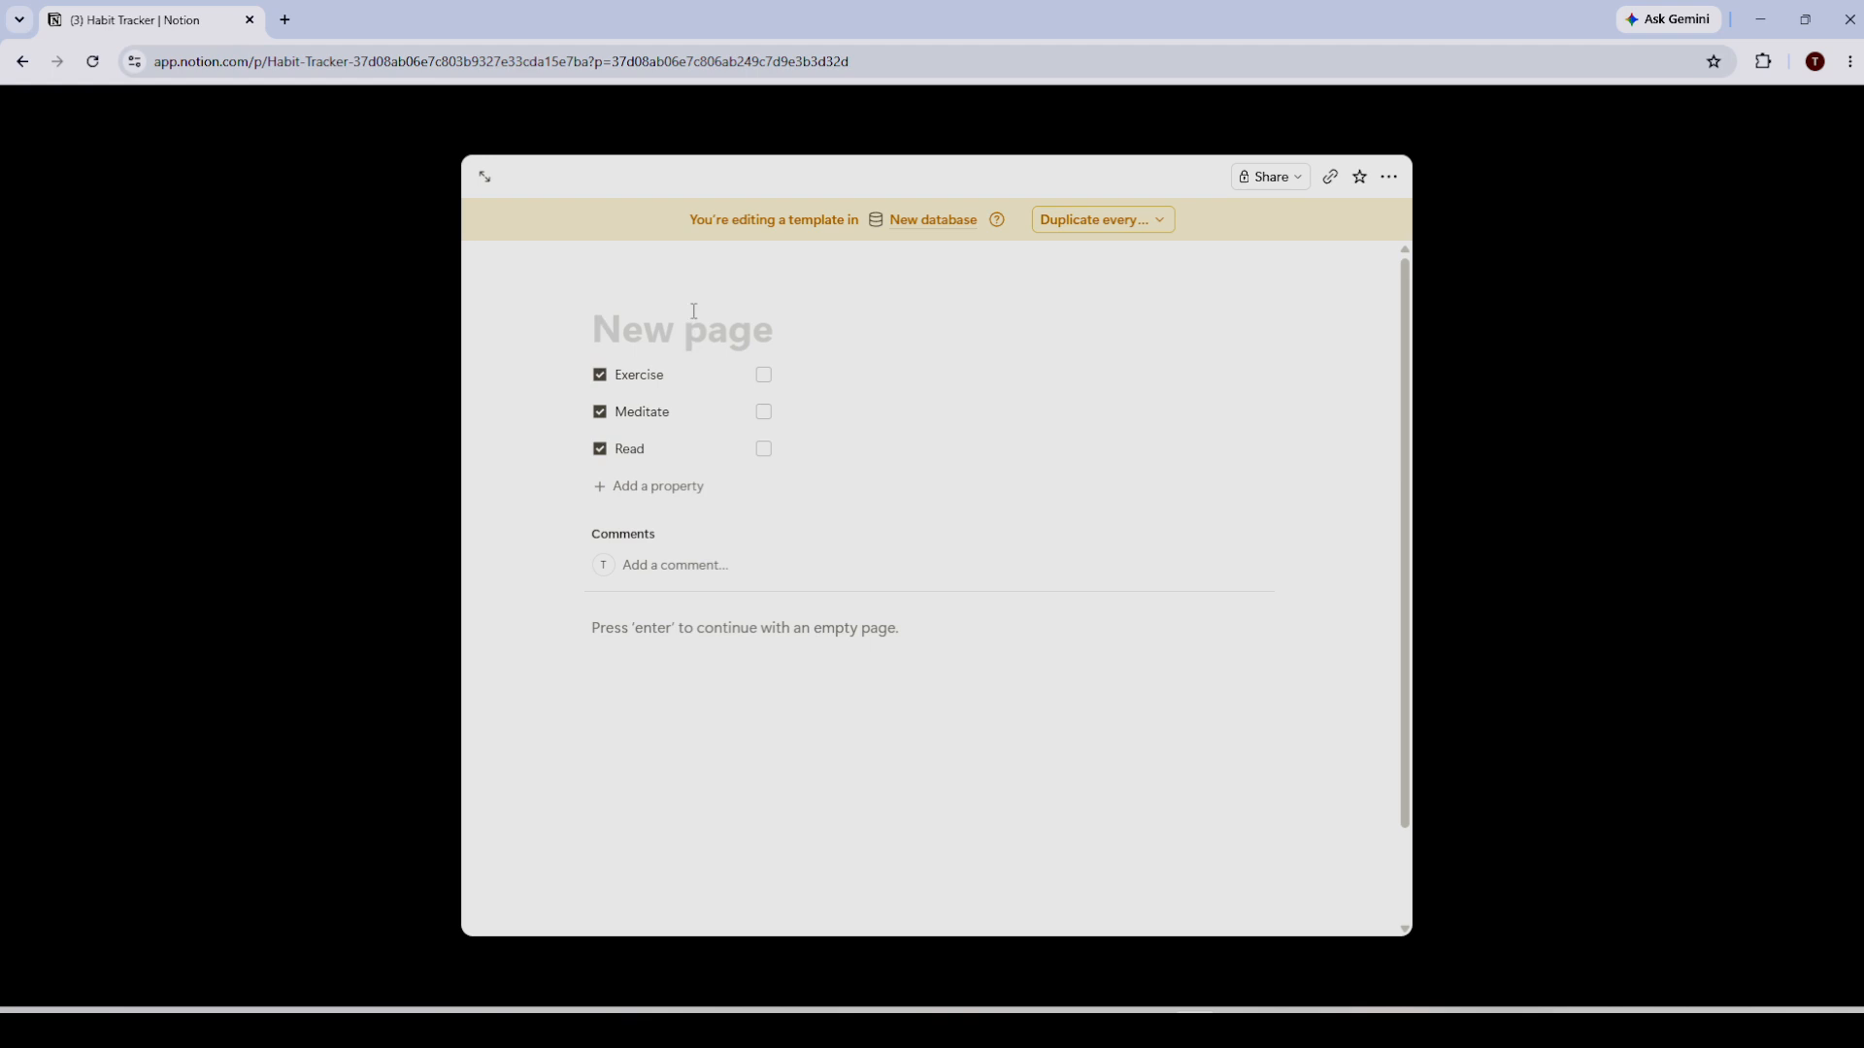
pyautogui.write('Tem')
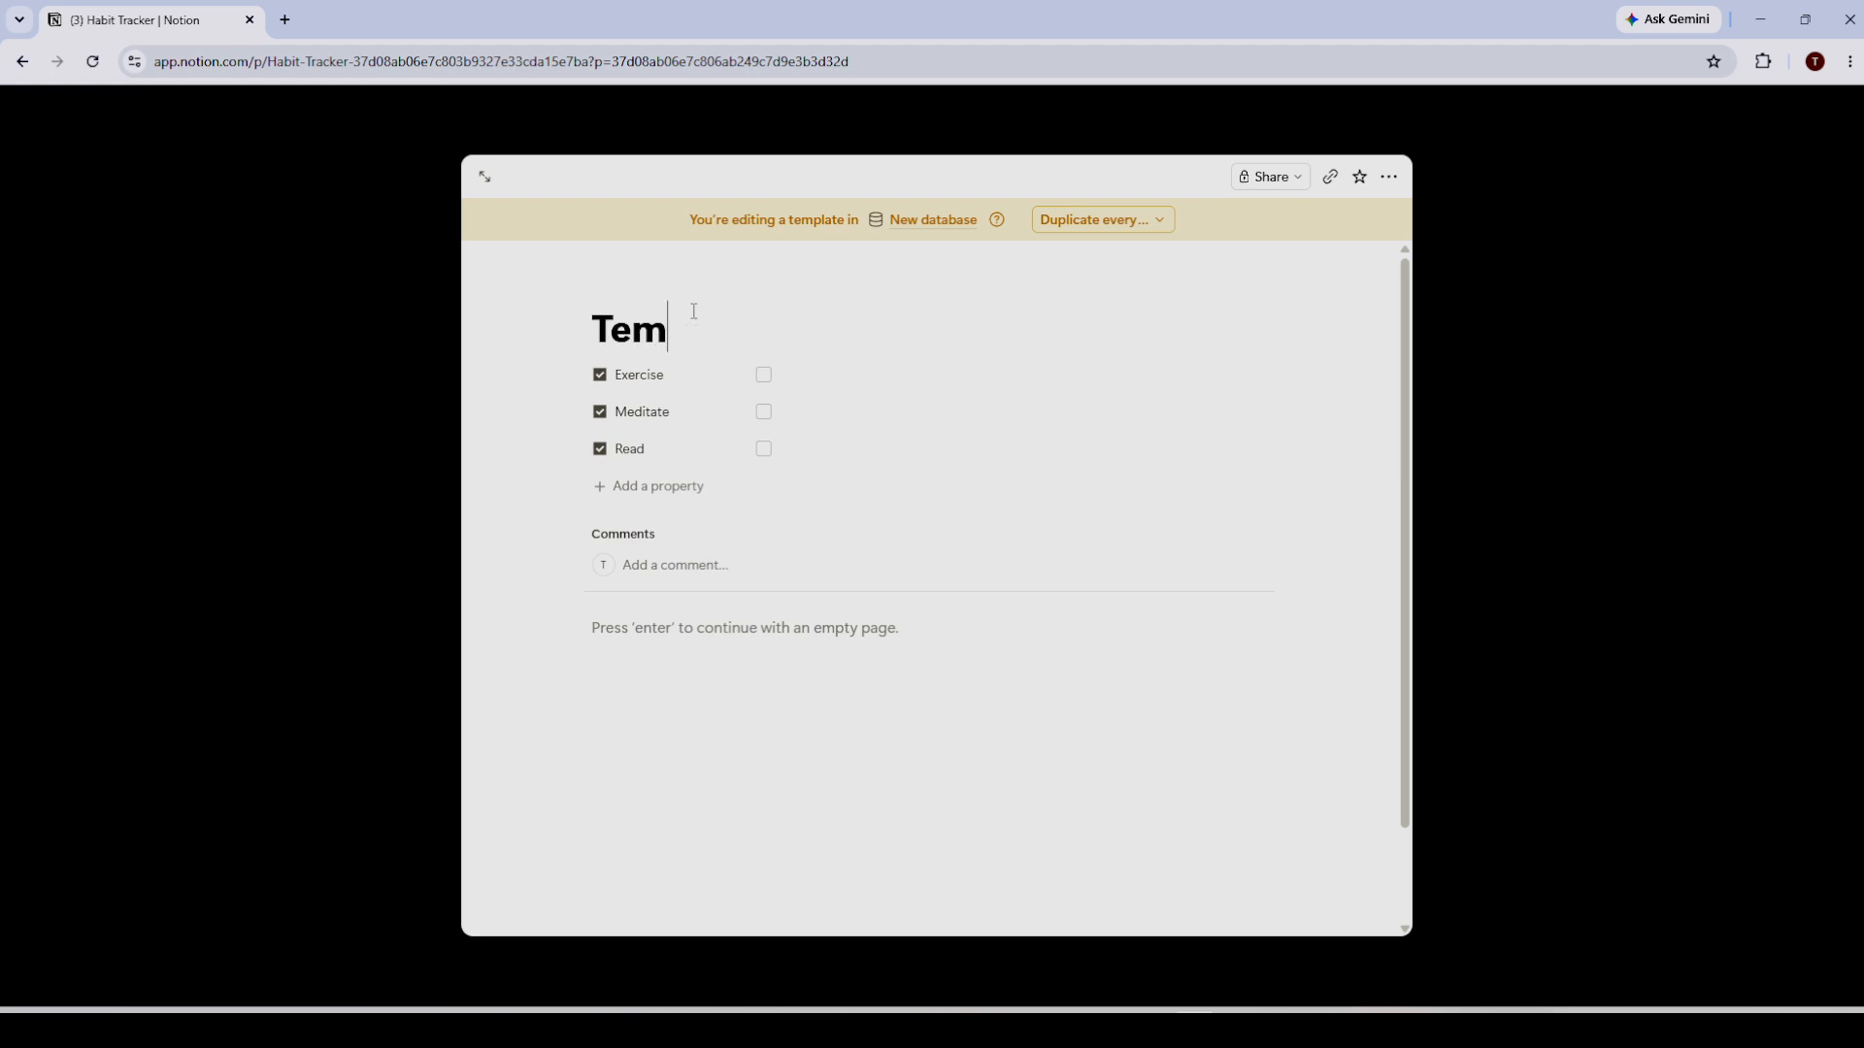
pyautogui.press('BackSpace')
pyautogui.press('BackSpace')
pyautogui.press('BackSpace')
pyautogui.write('New Day')
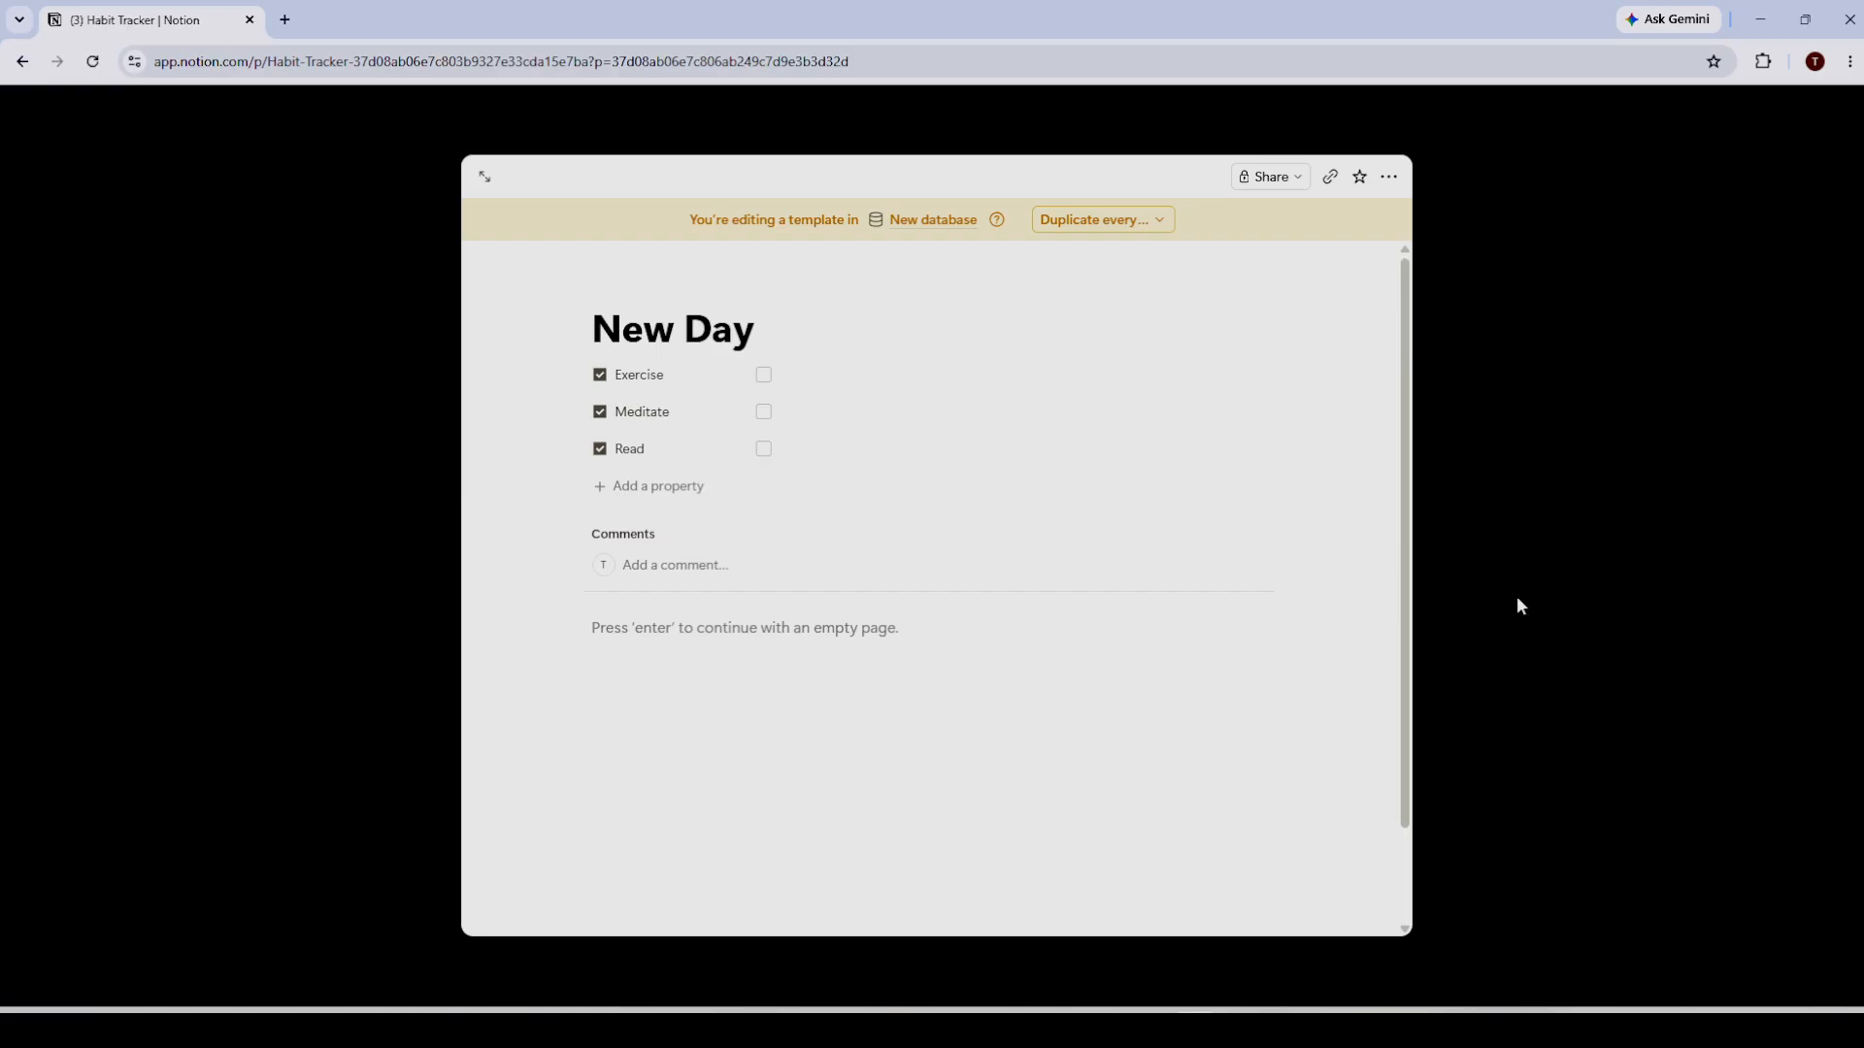
# Add a Date-type property to the New Day template, keeping the suggested name, and return to the Habit Tracker page
pyautogui.click(663, 488)
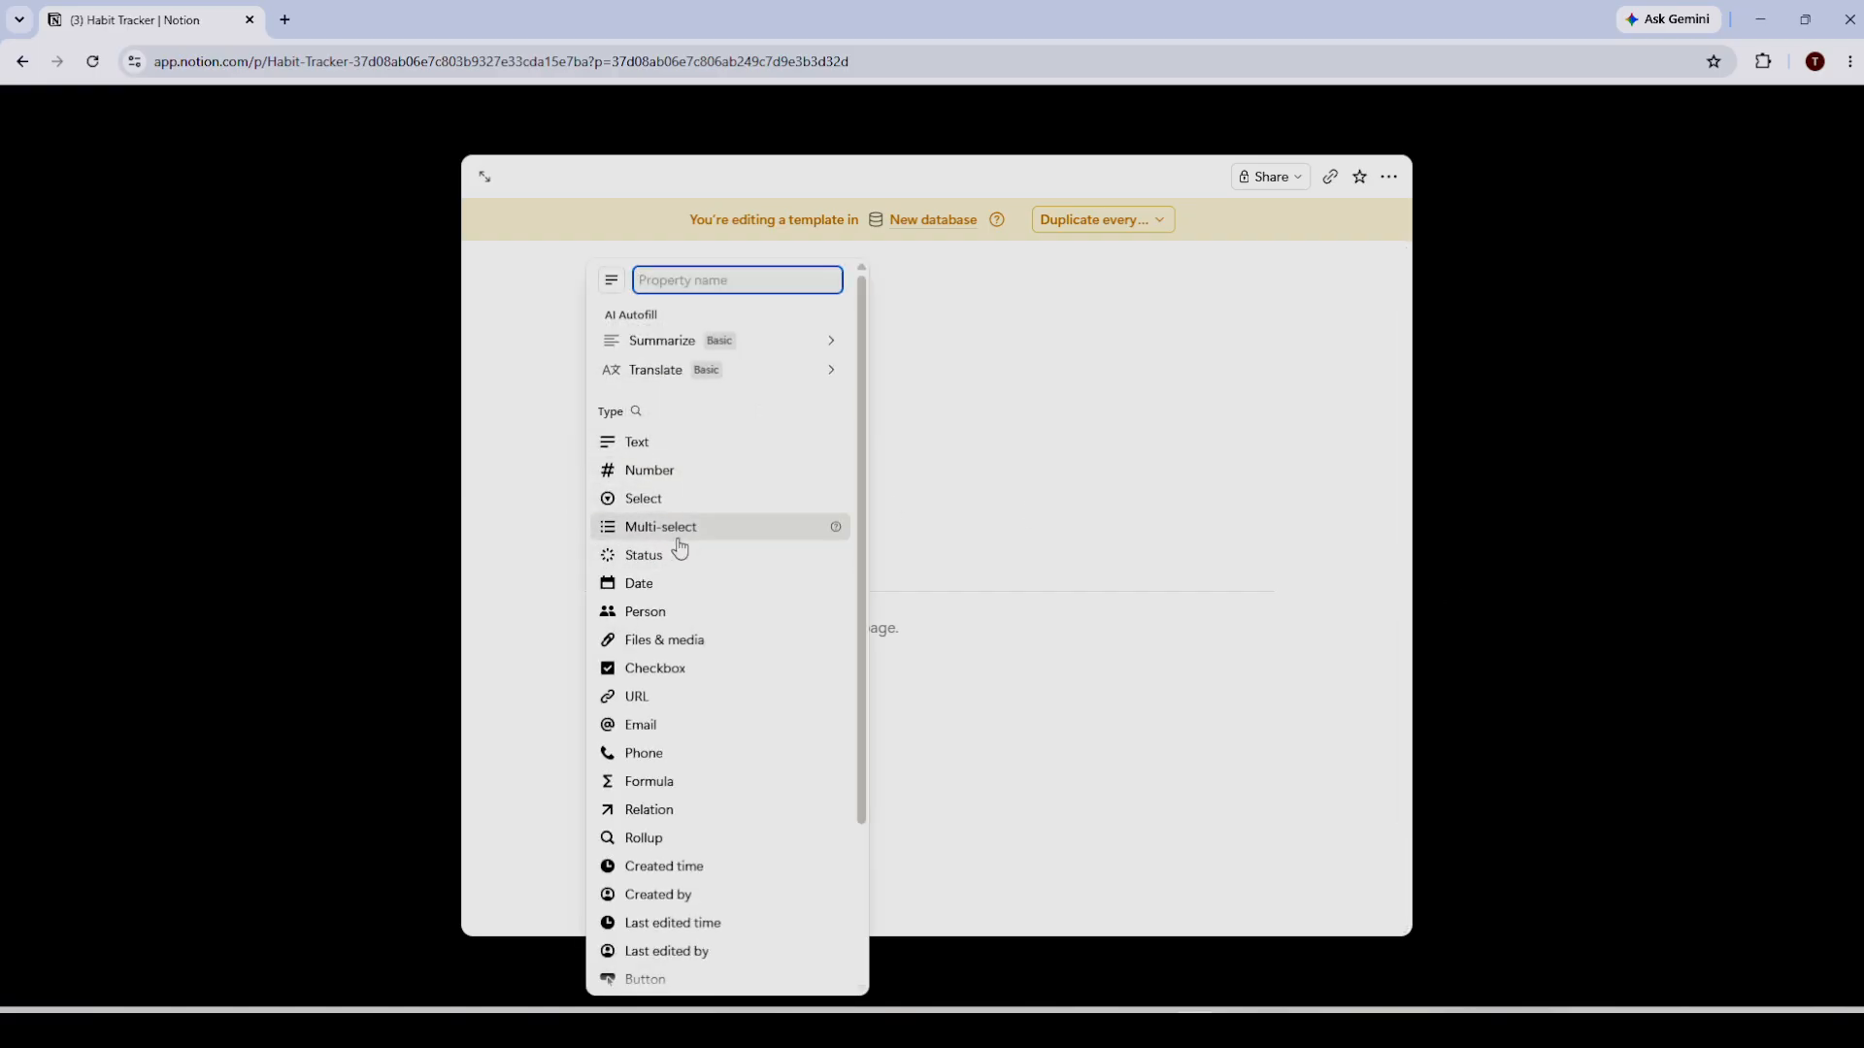
pyautogui.click(639, 584)
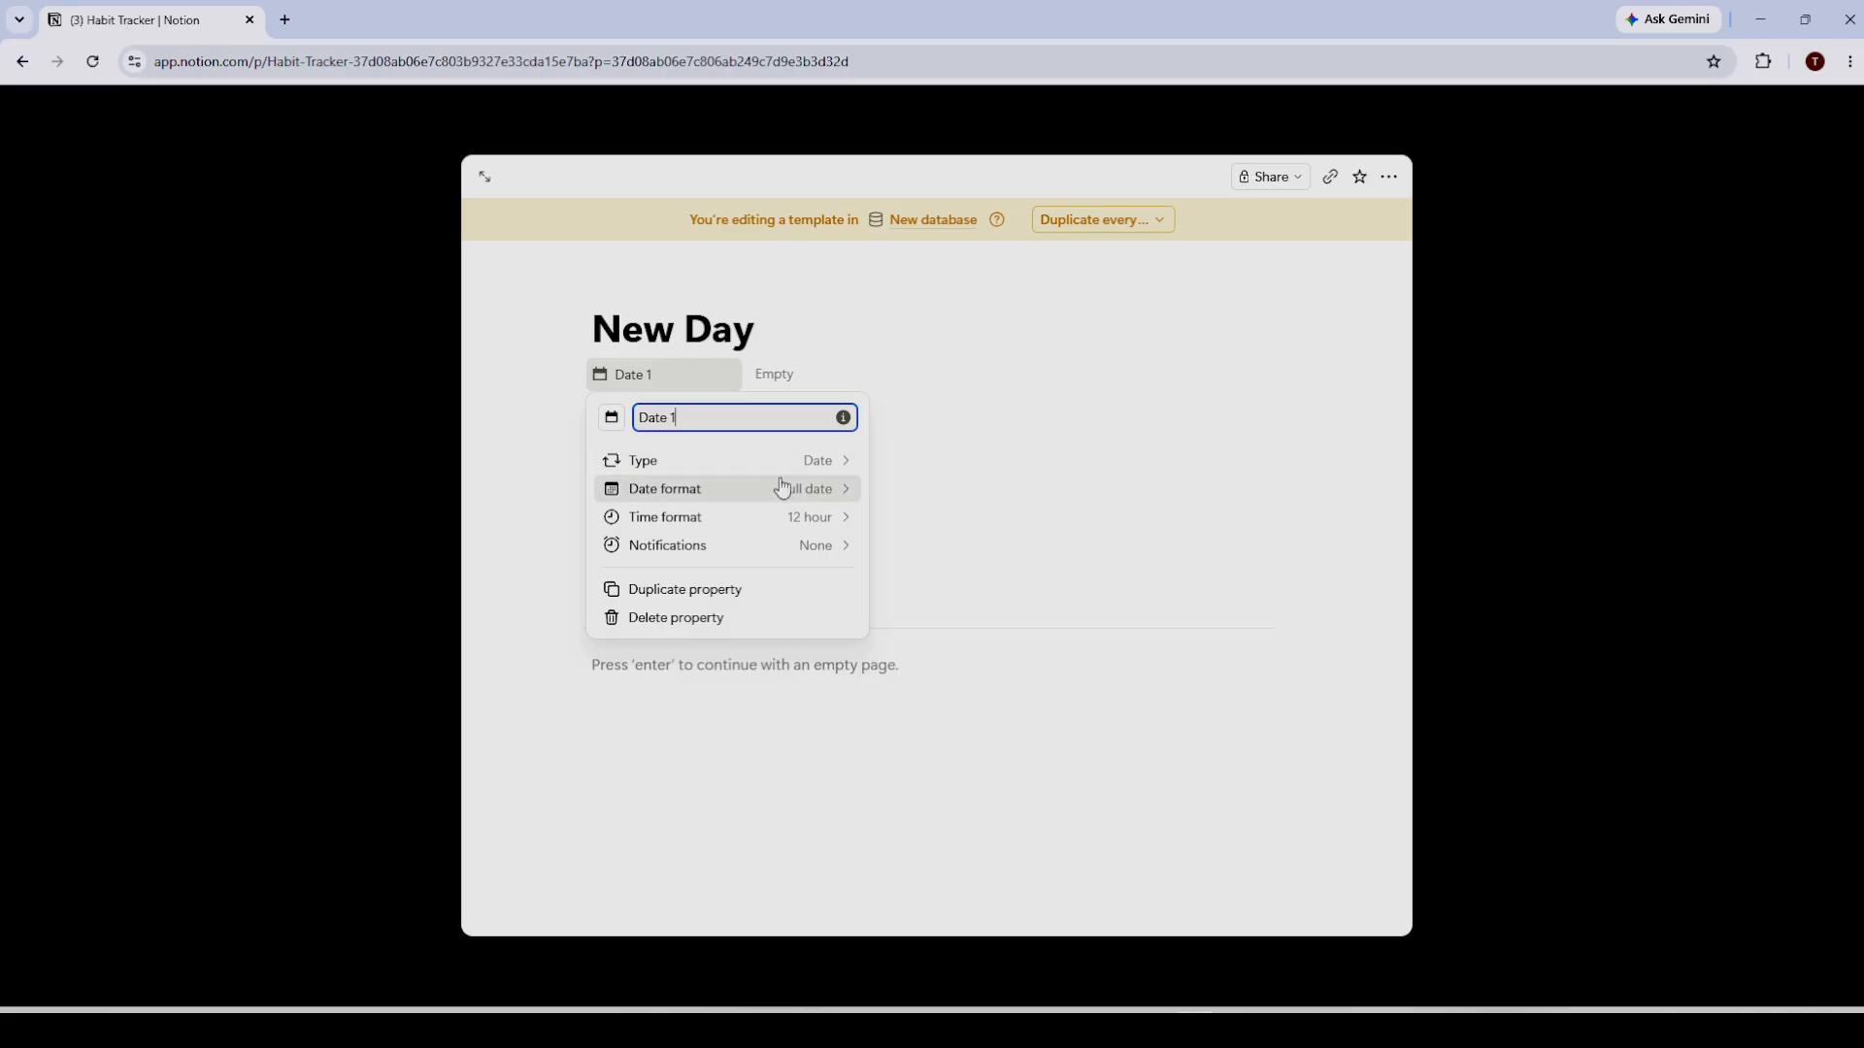
pyautogui.click(1248, 632)
pyautogui.click(1545, 586)
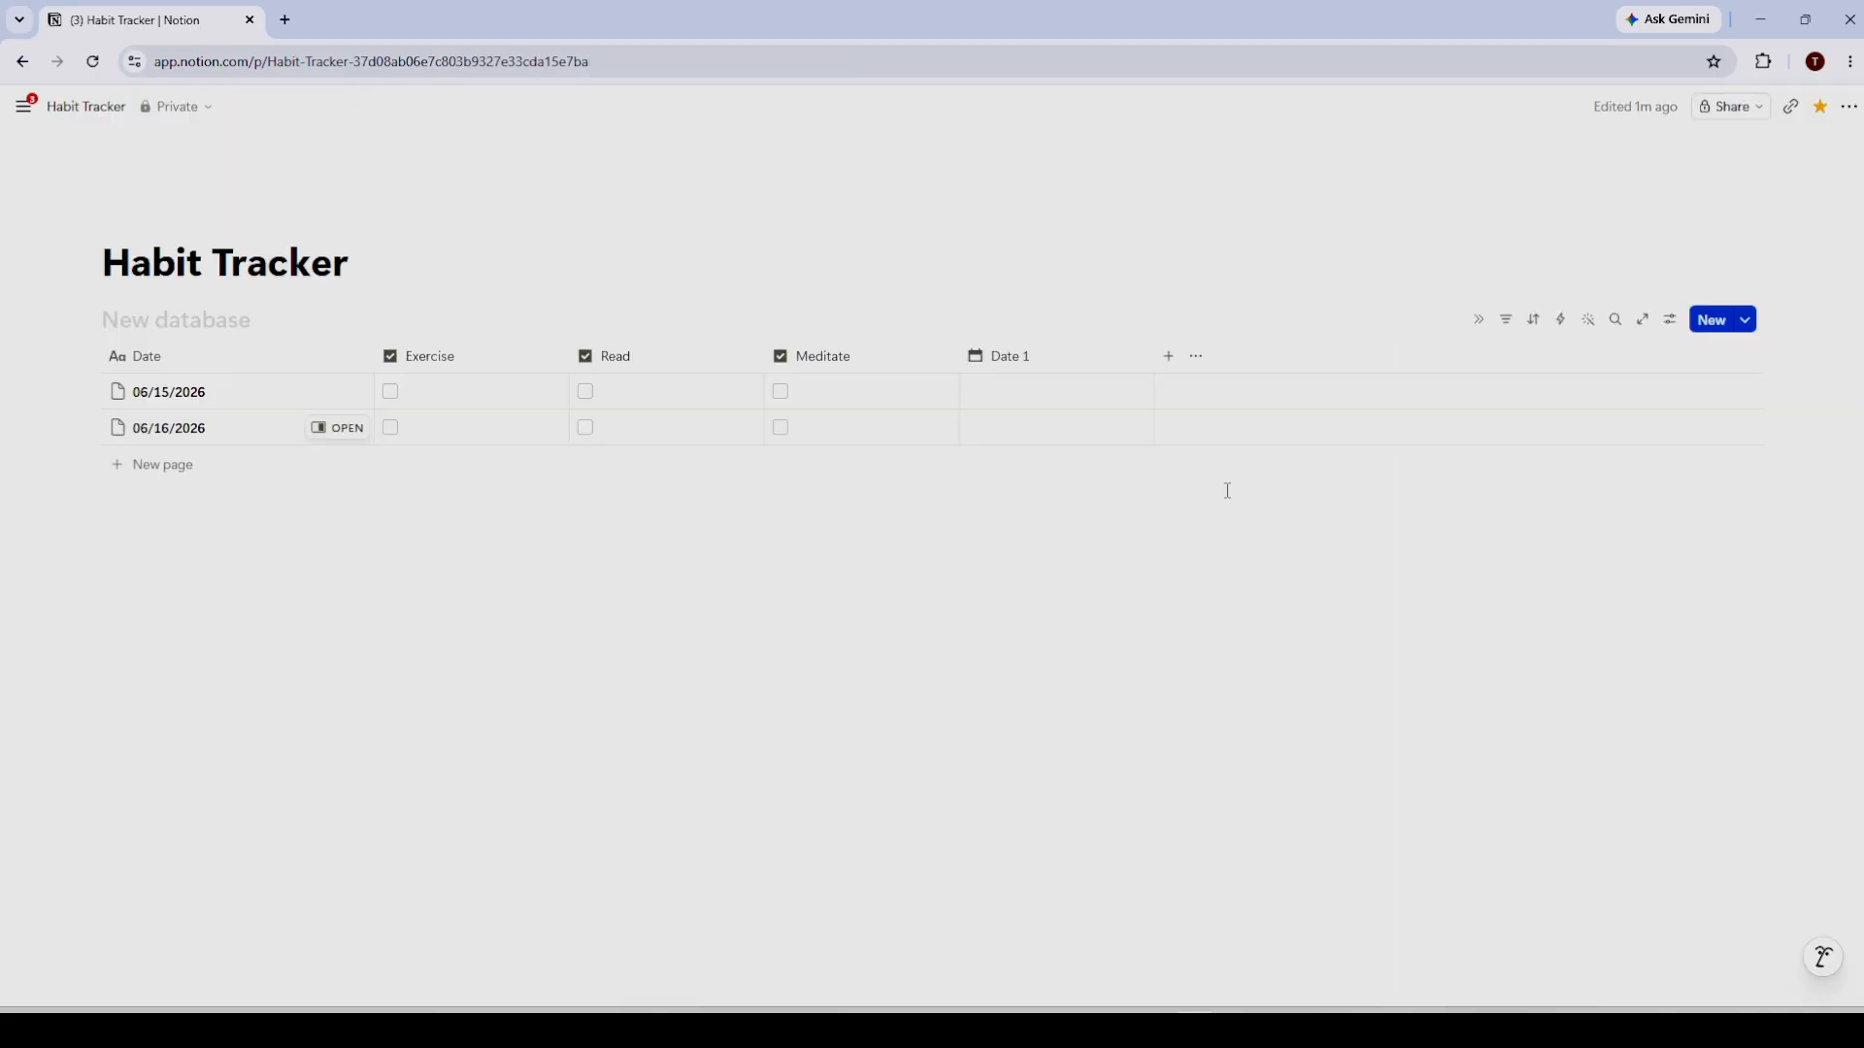
# Review the repeat intervals offered for automatically duplicating the New Day template, leaving the schedule off
pyautogui.click(1745, 323)
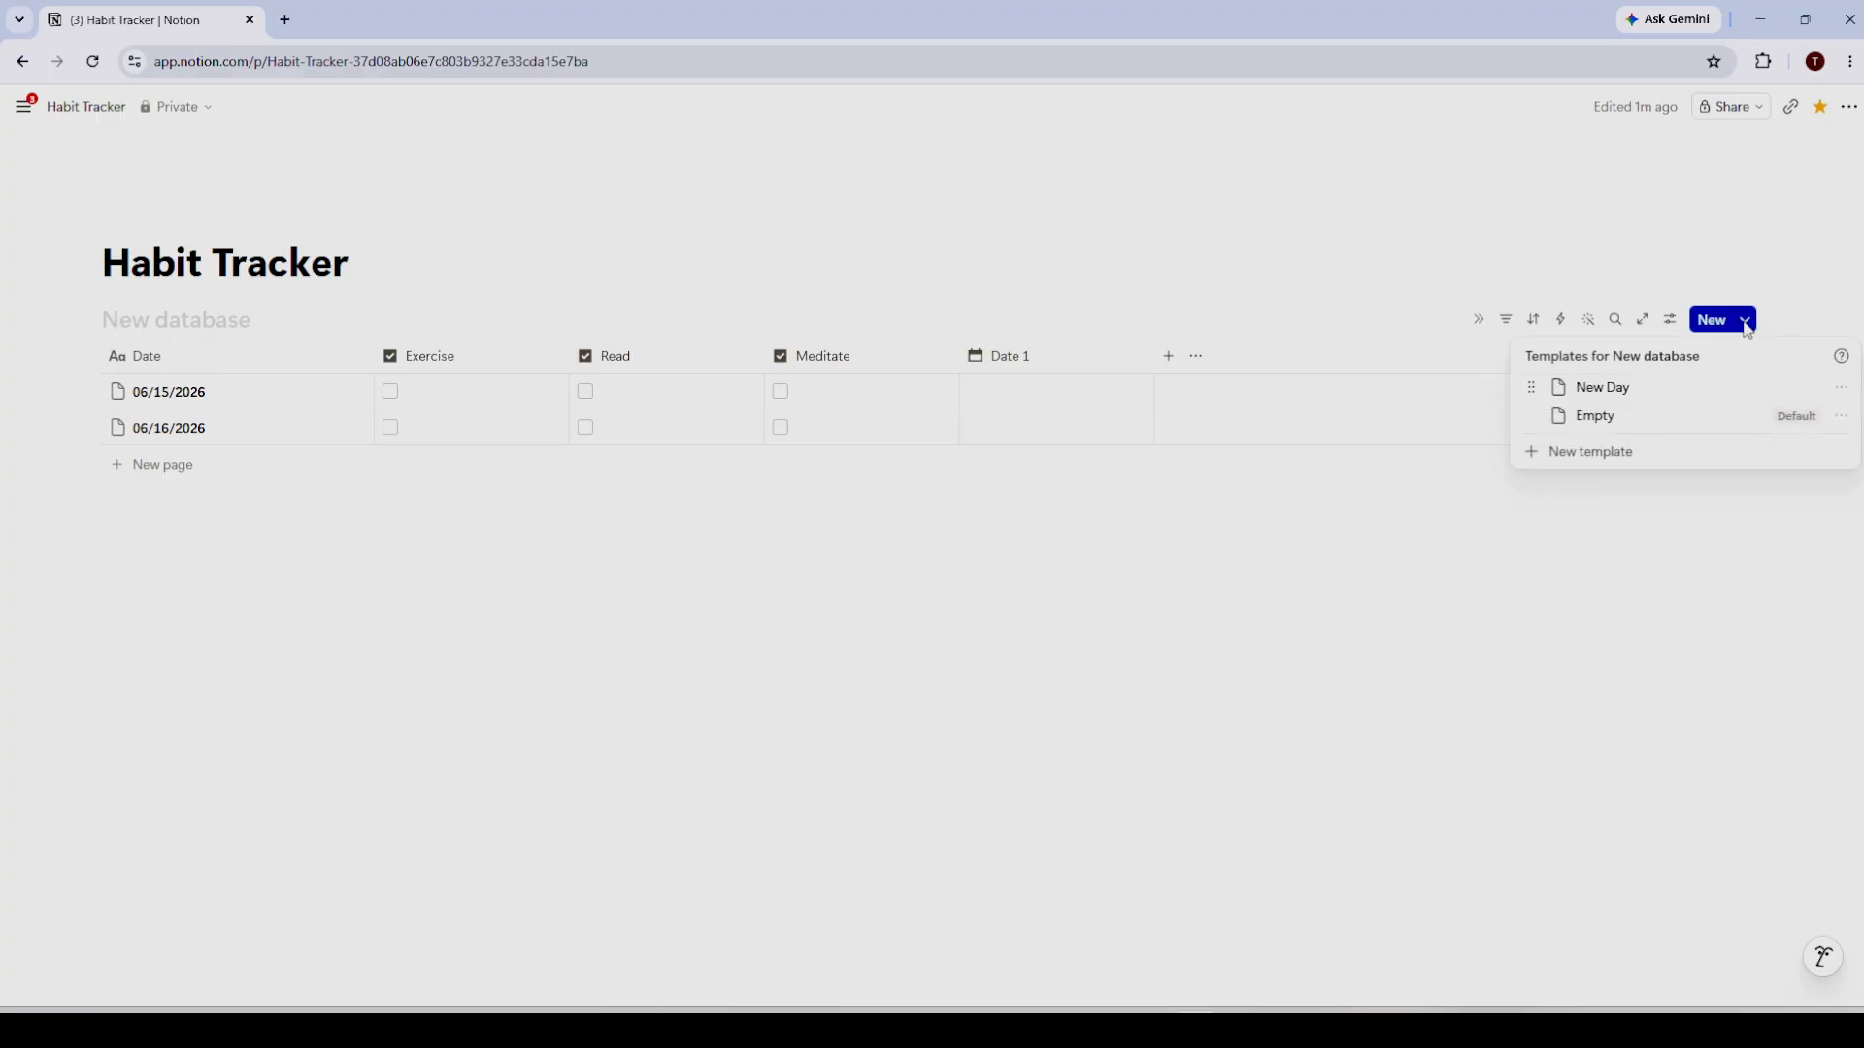
pyautogui.click(1842, 389)
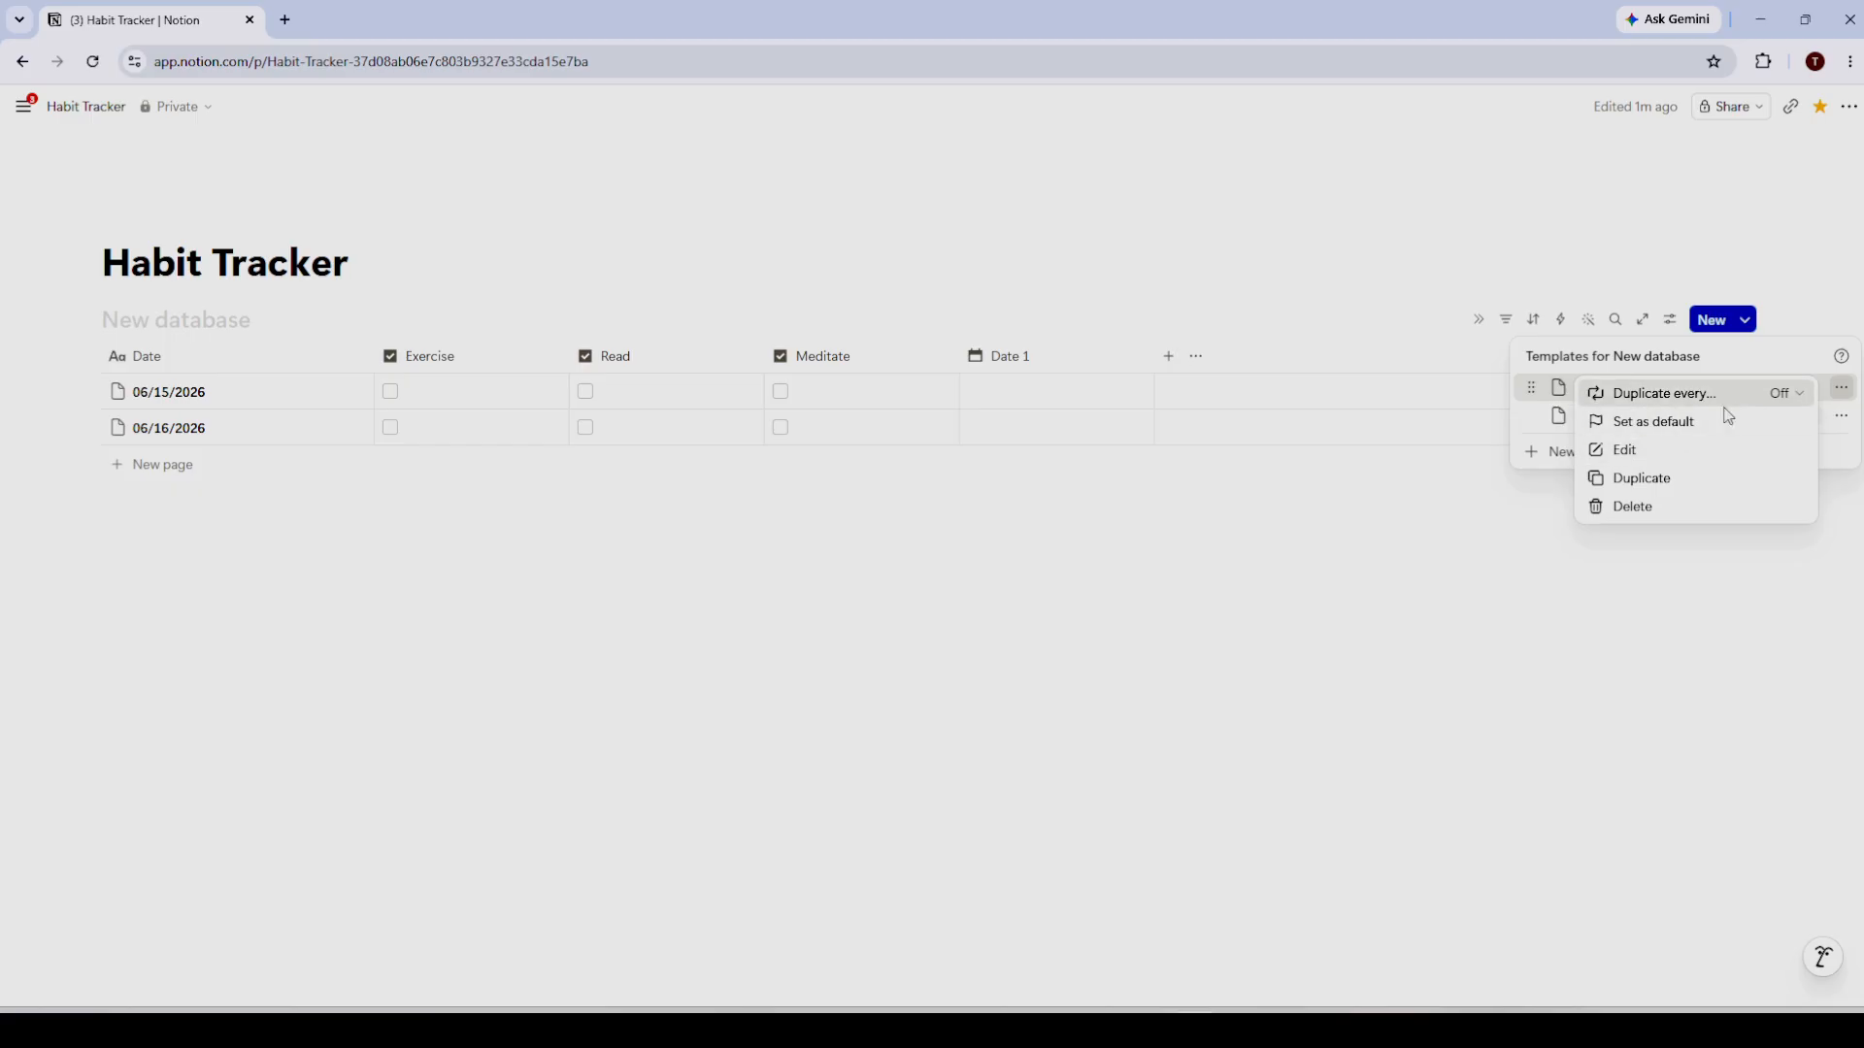
pyautogui.click(1782, 394)
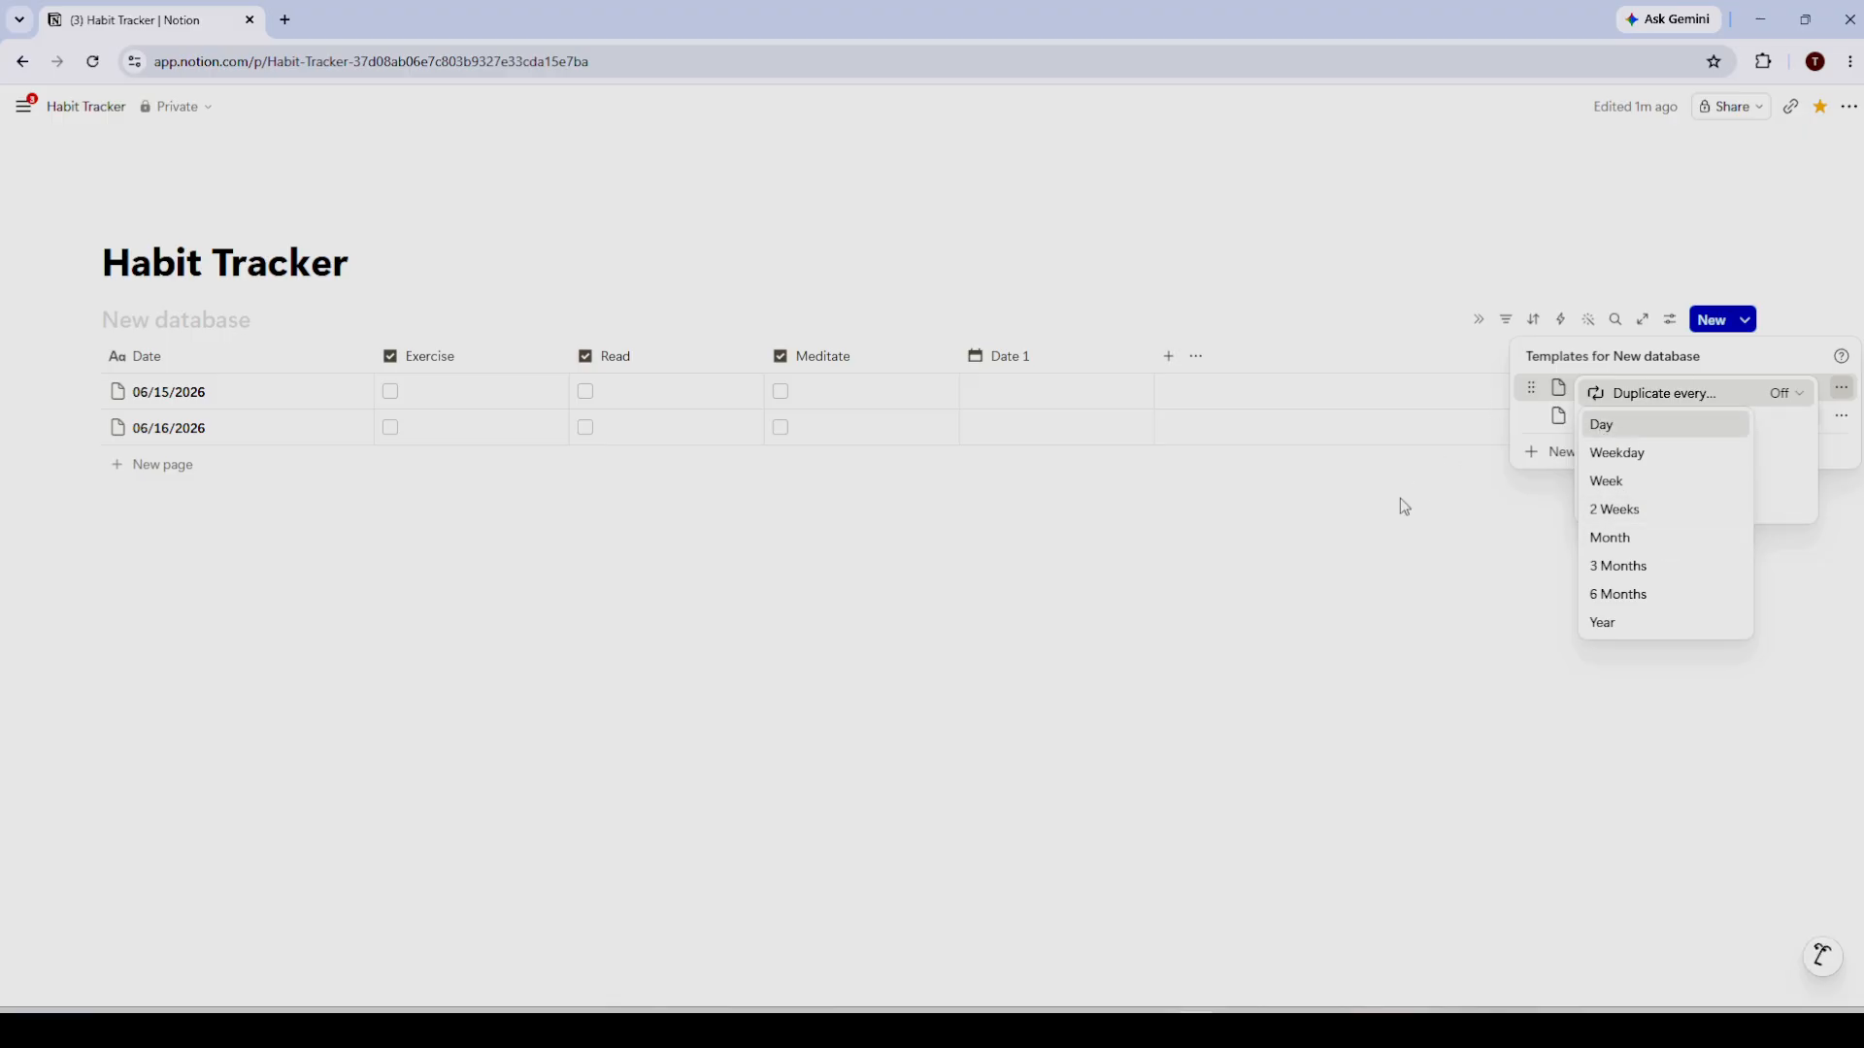
pyautogui.click(1072, 563)
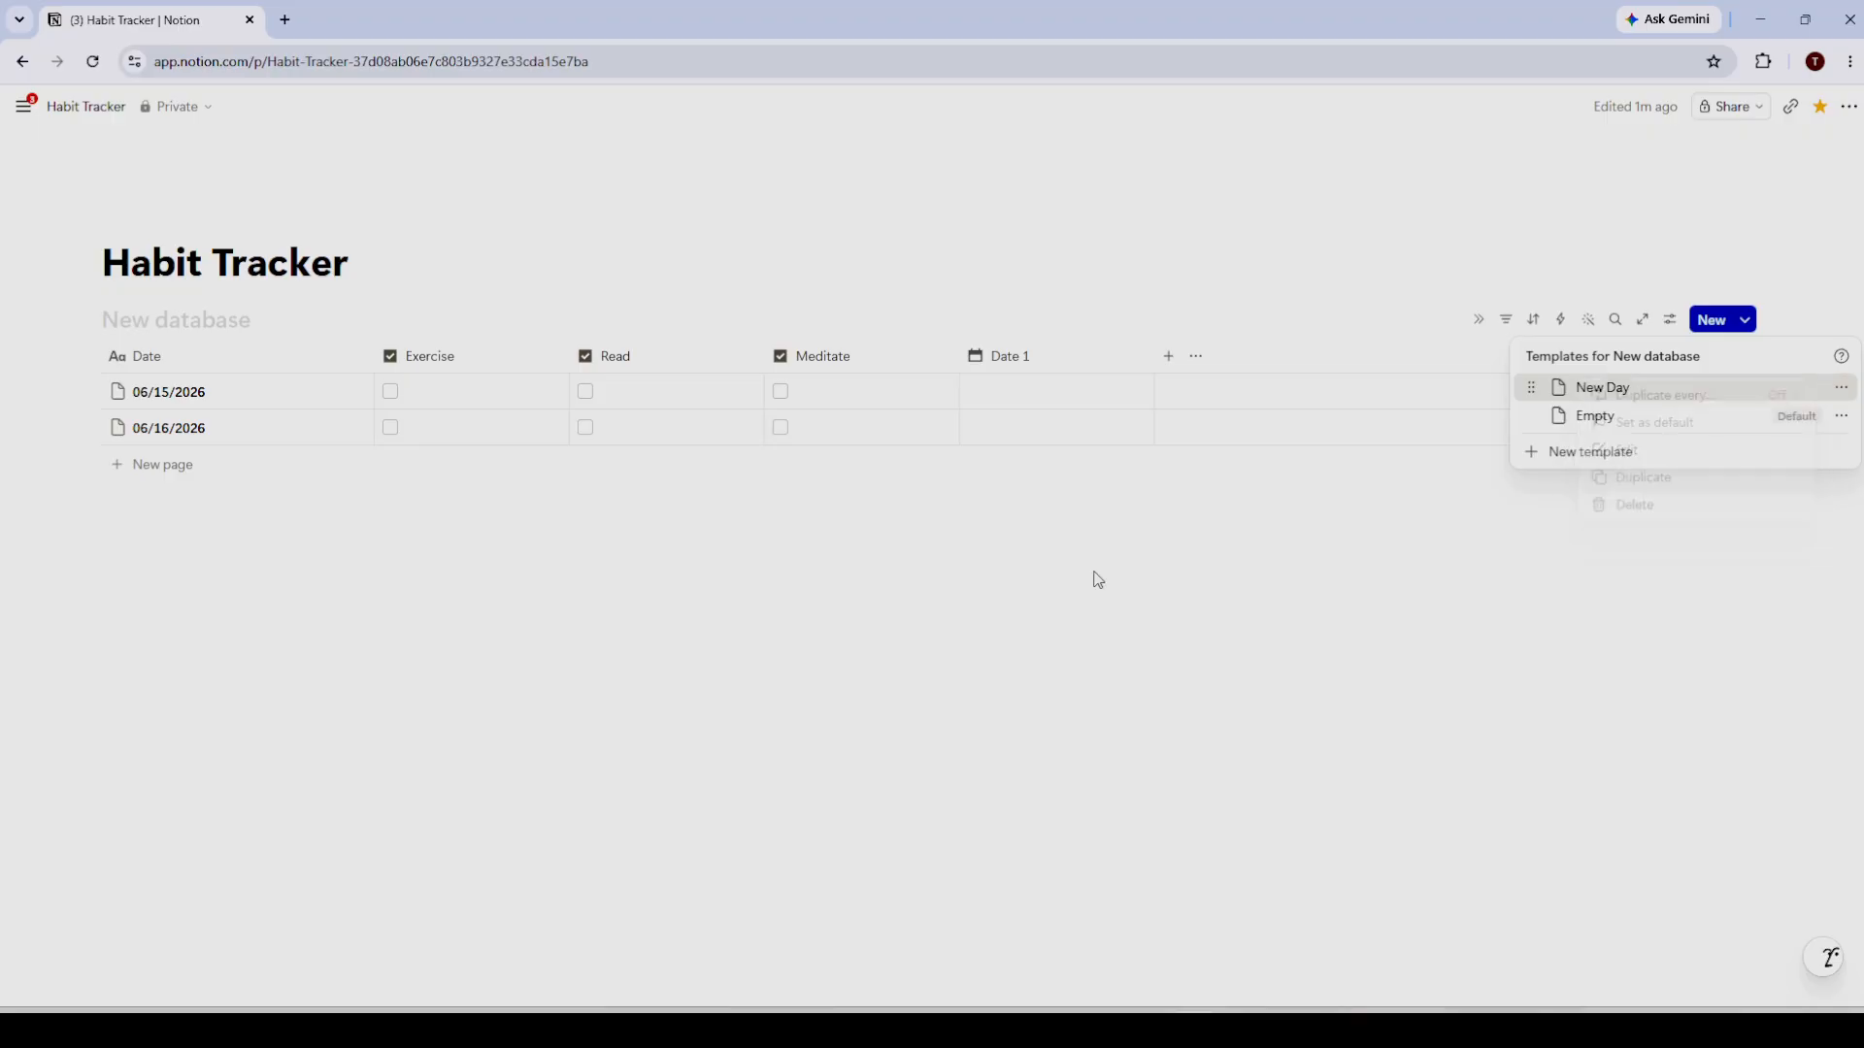
pyautogui.click(961, 586)
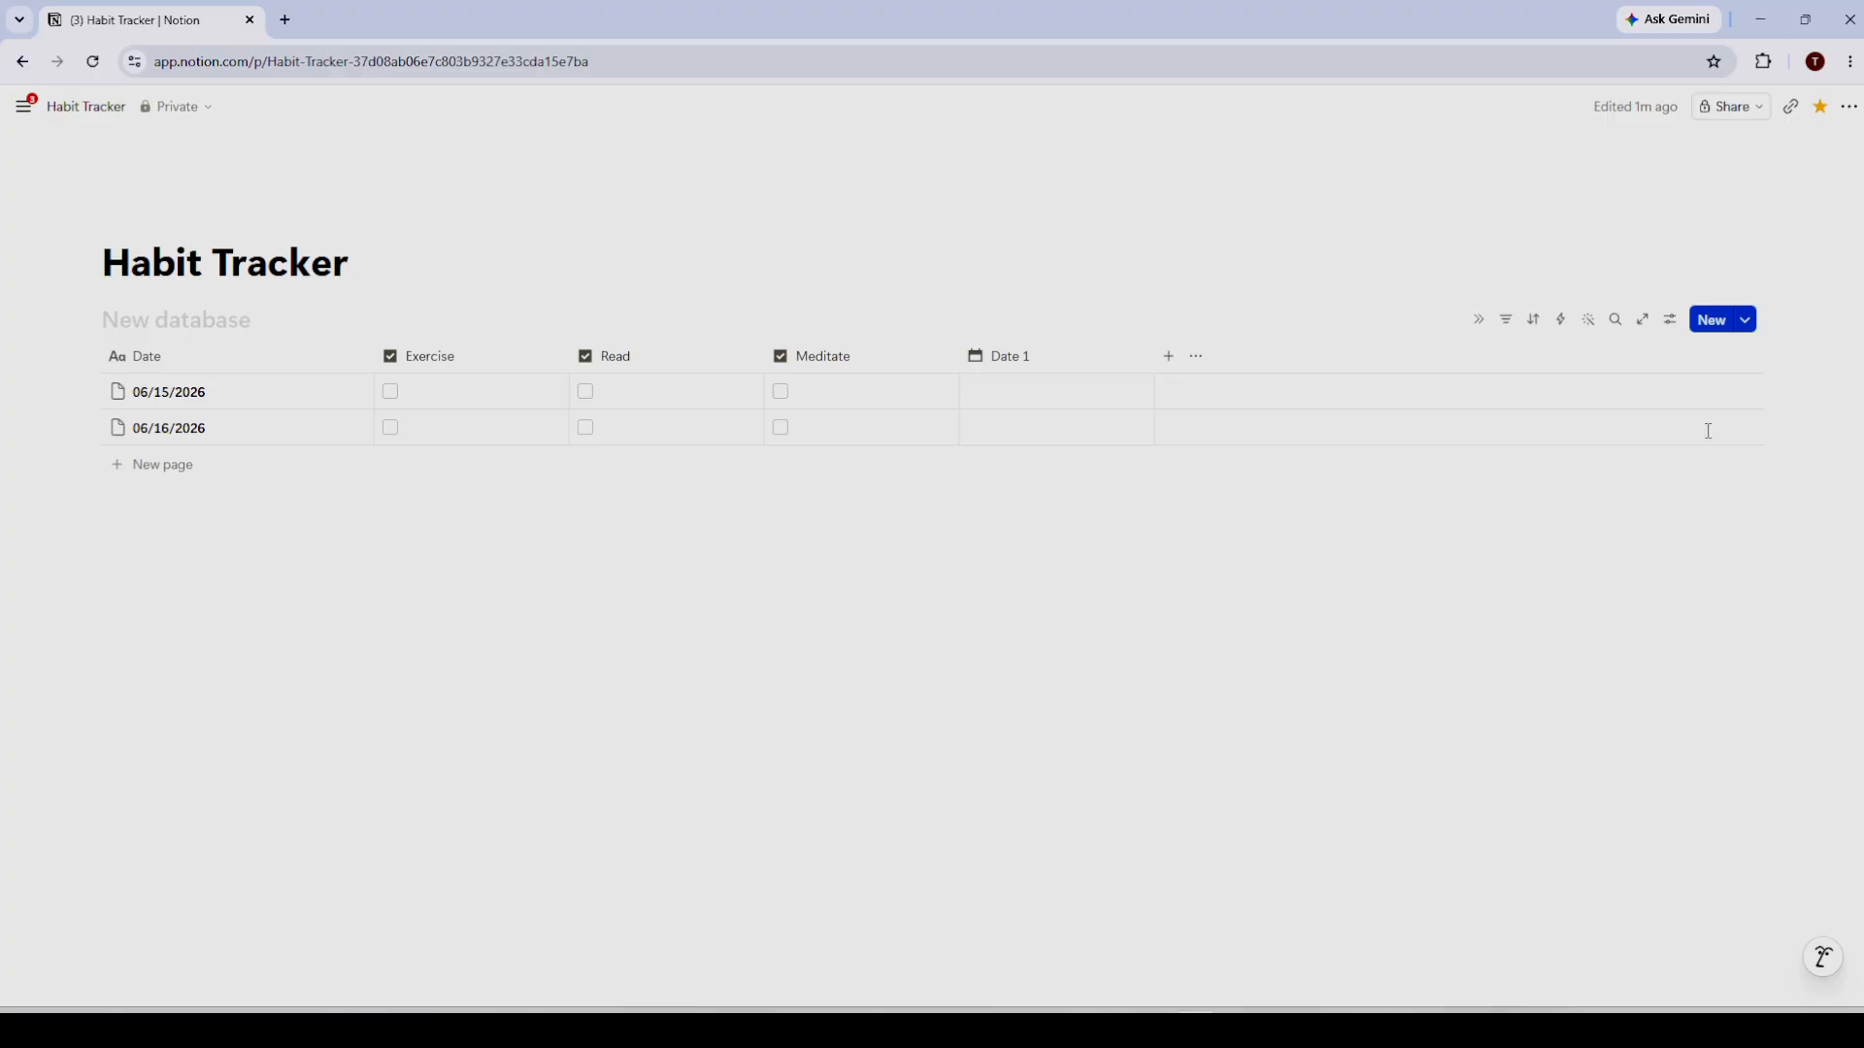
# Open the New Day template for editing to review its properties, and close it without changes
pyautogui.click(1746, 320)
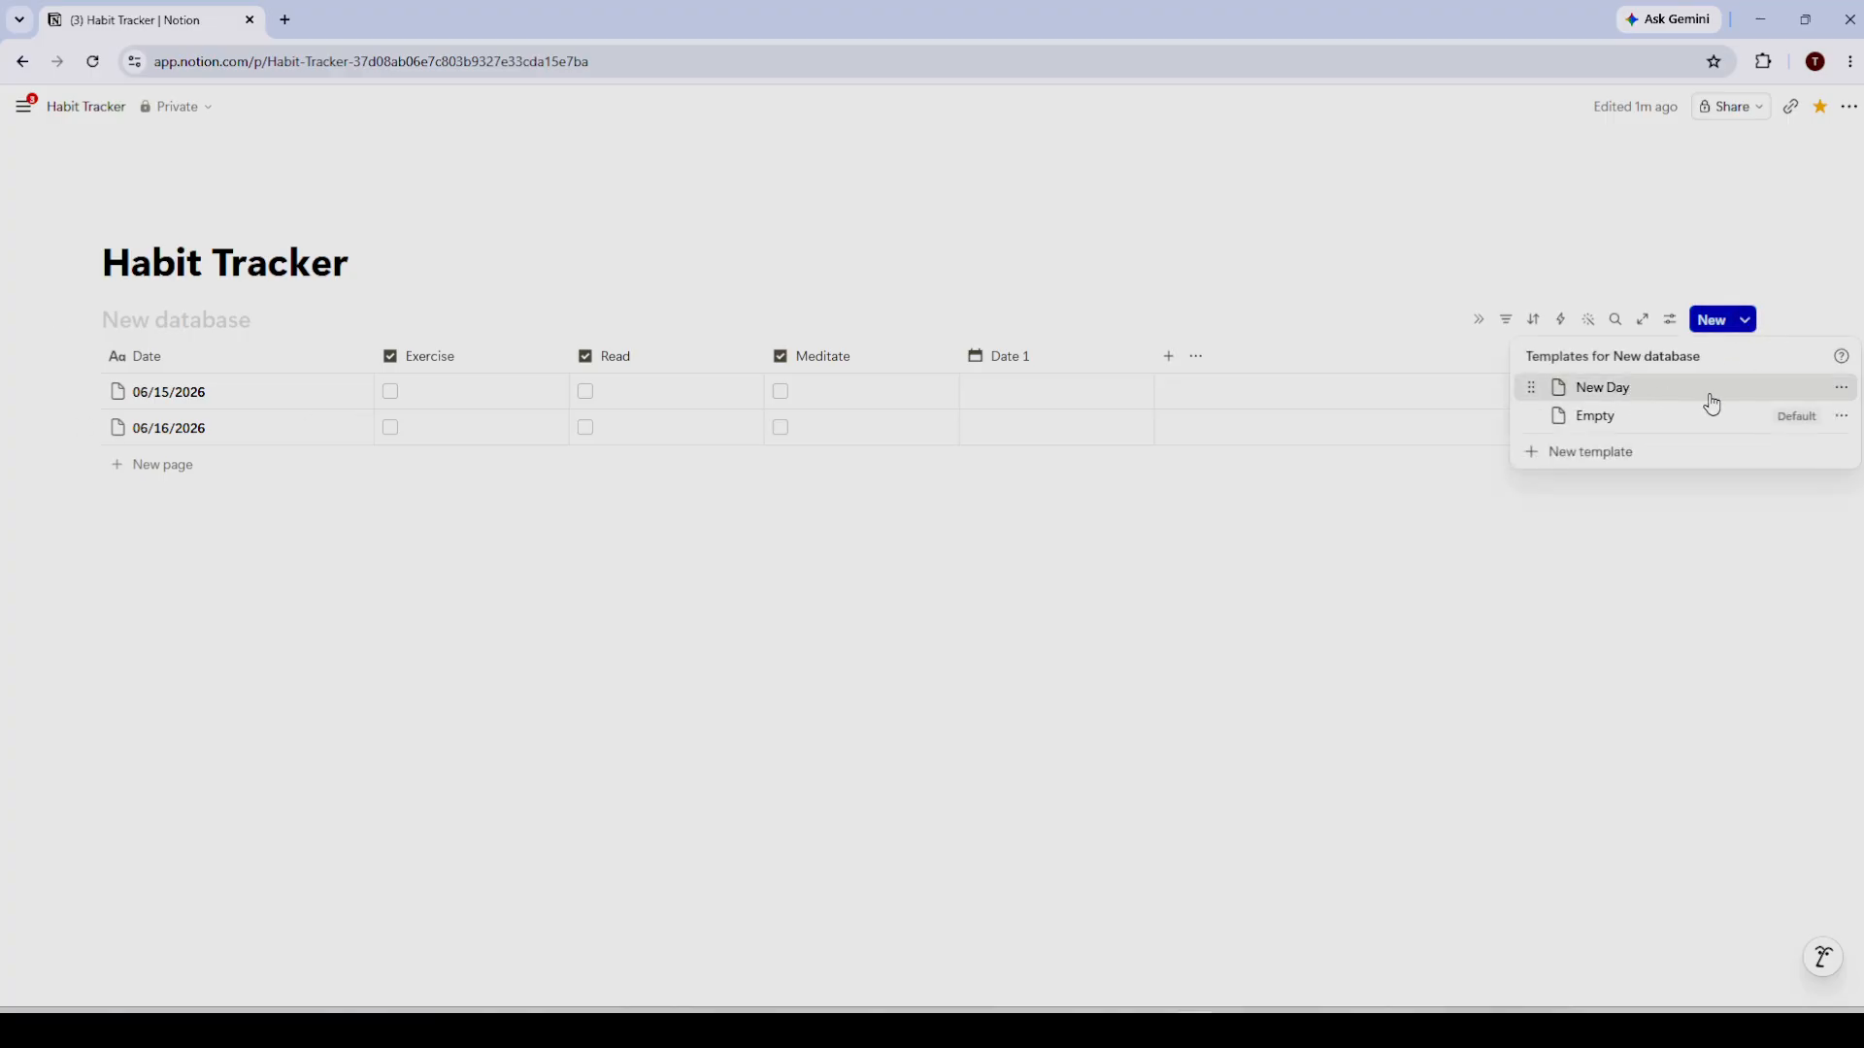
pyautogui.click(1842, 391)
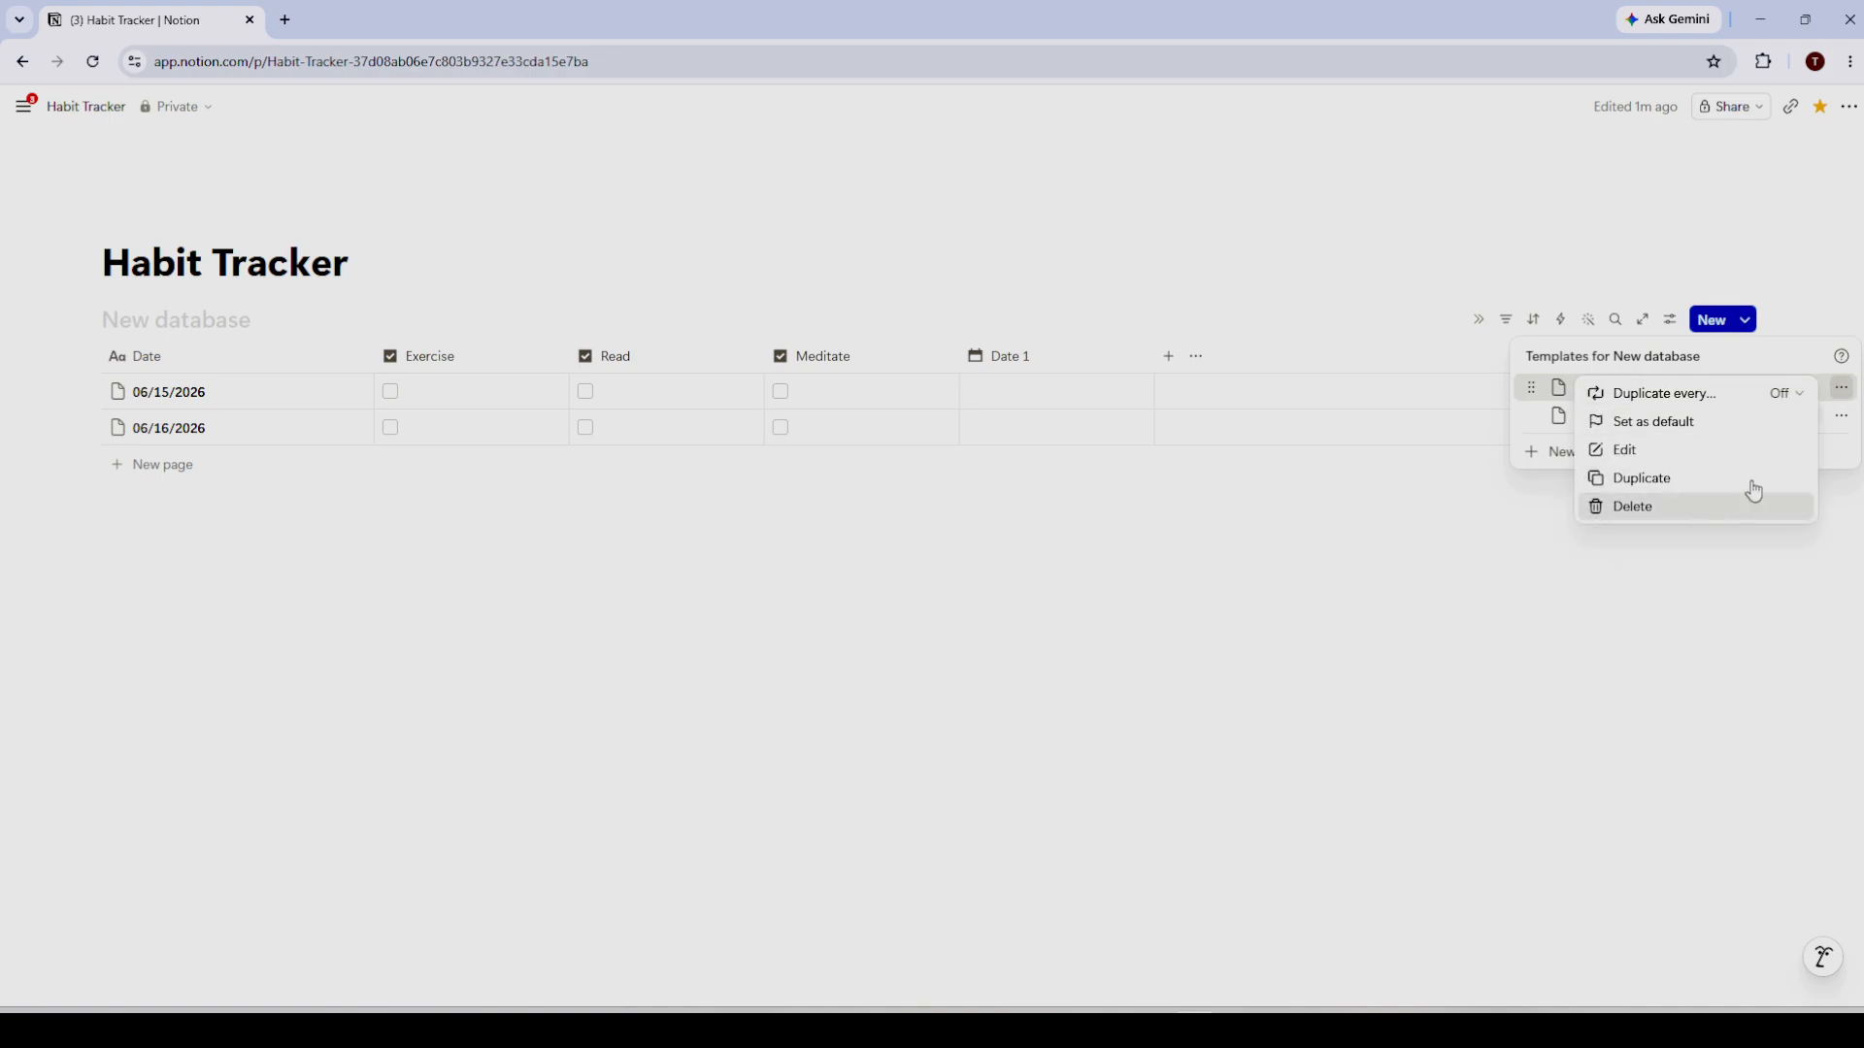
pyautogui.click(1635, 456)
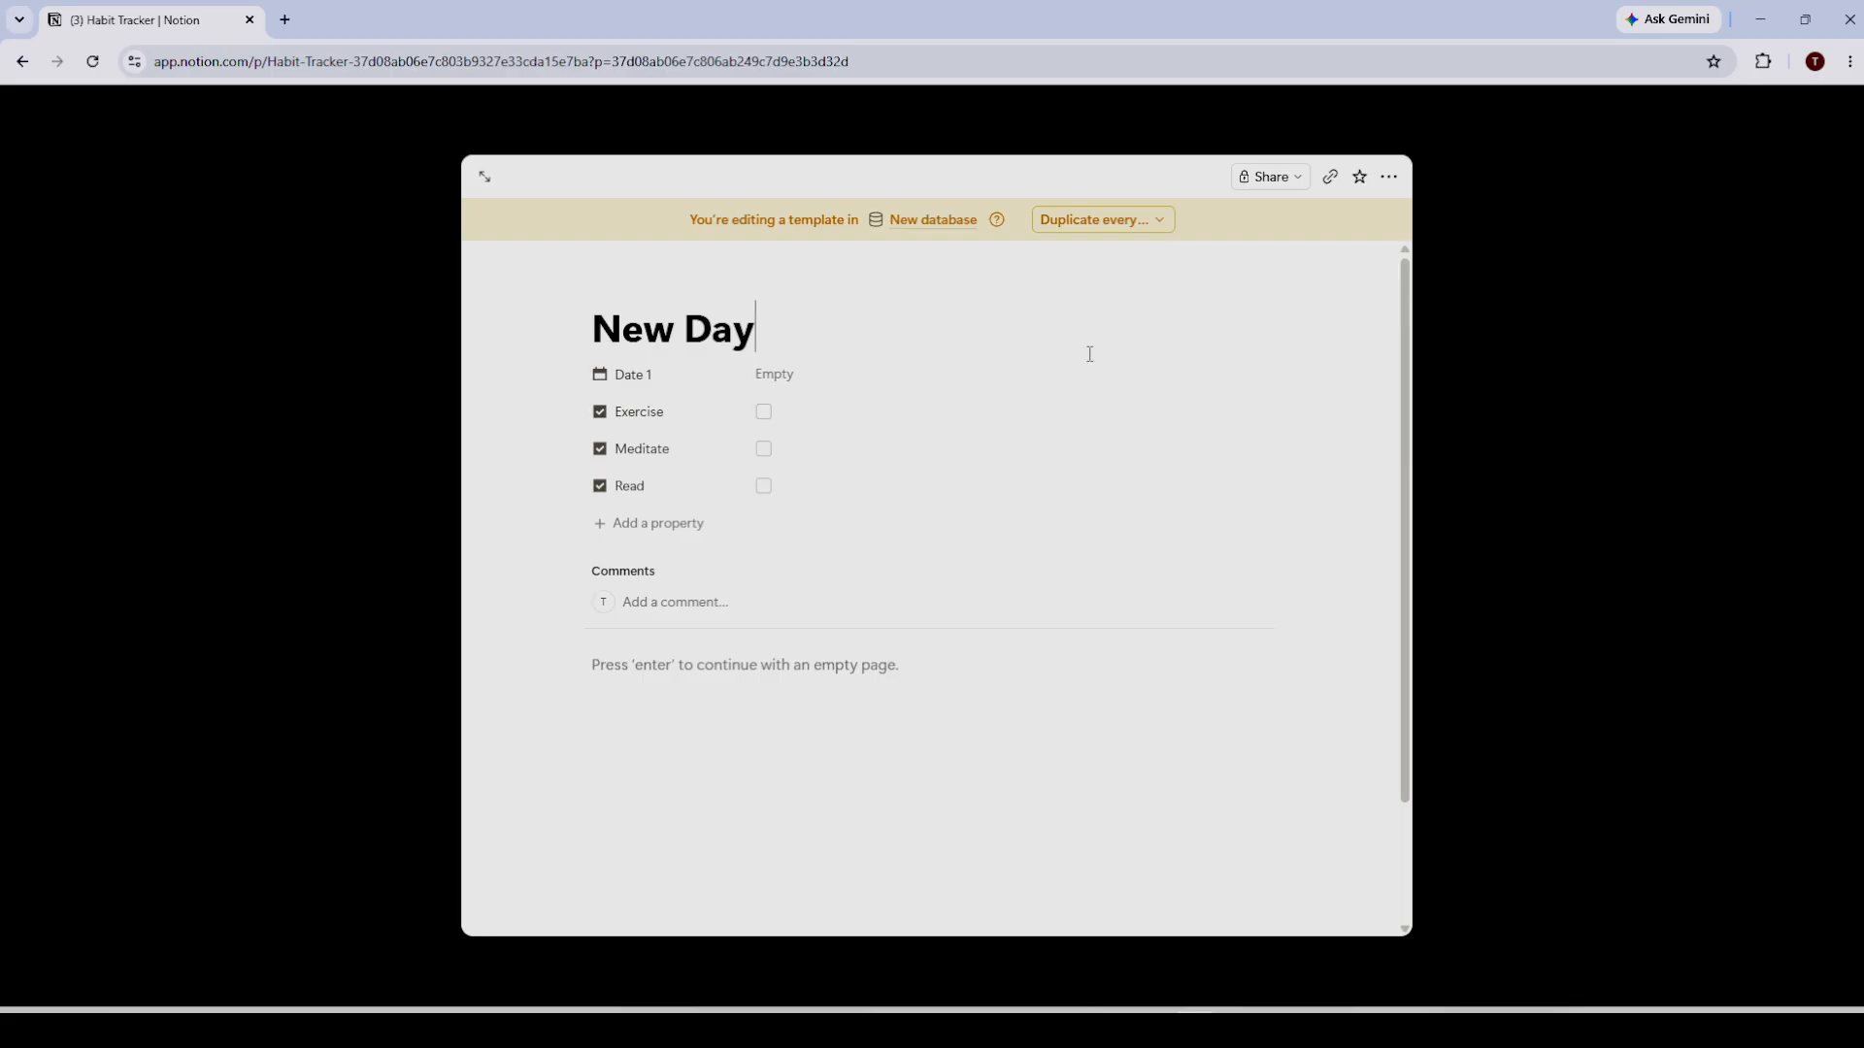
pyautogui.click(1573, 636)
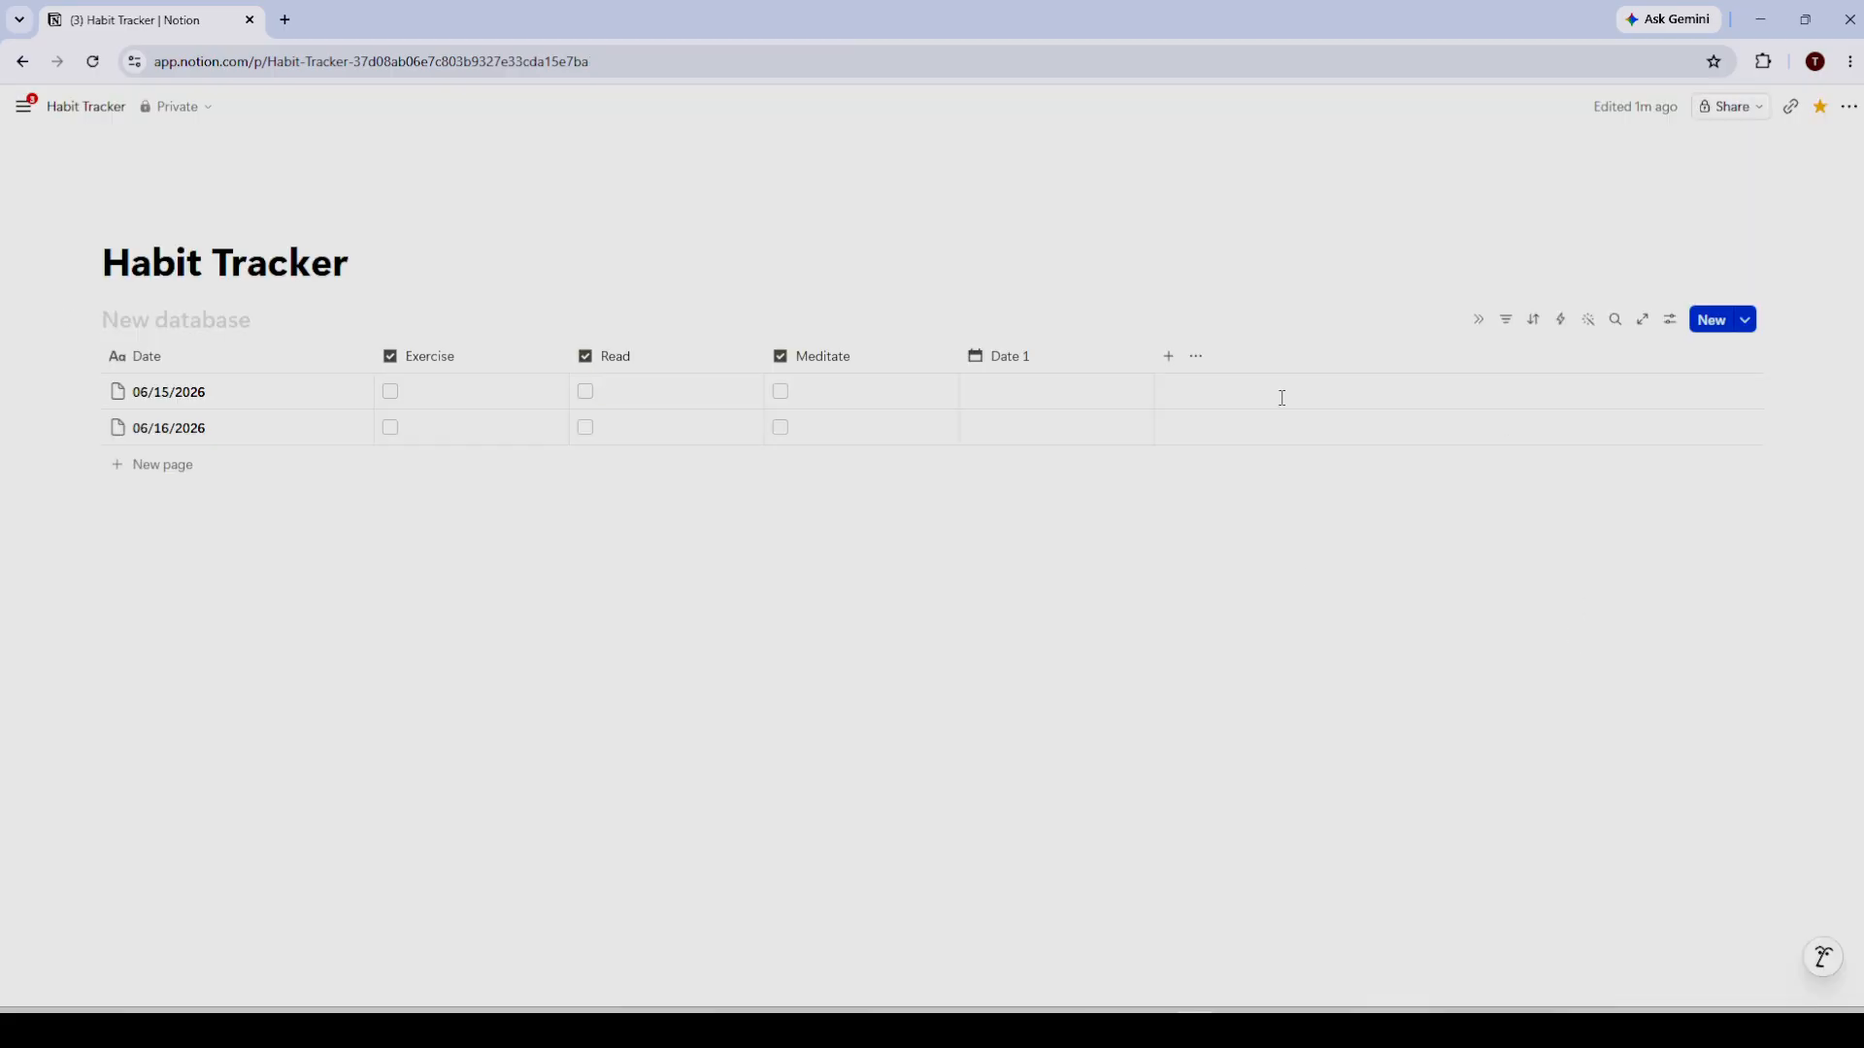